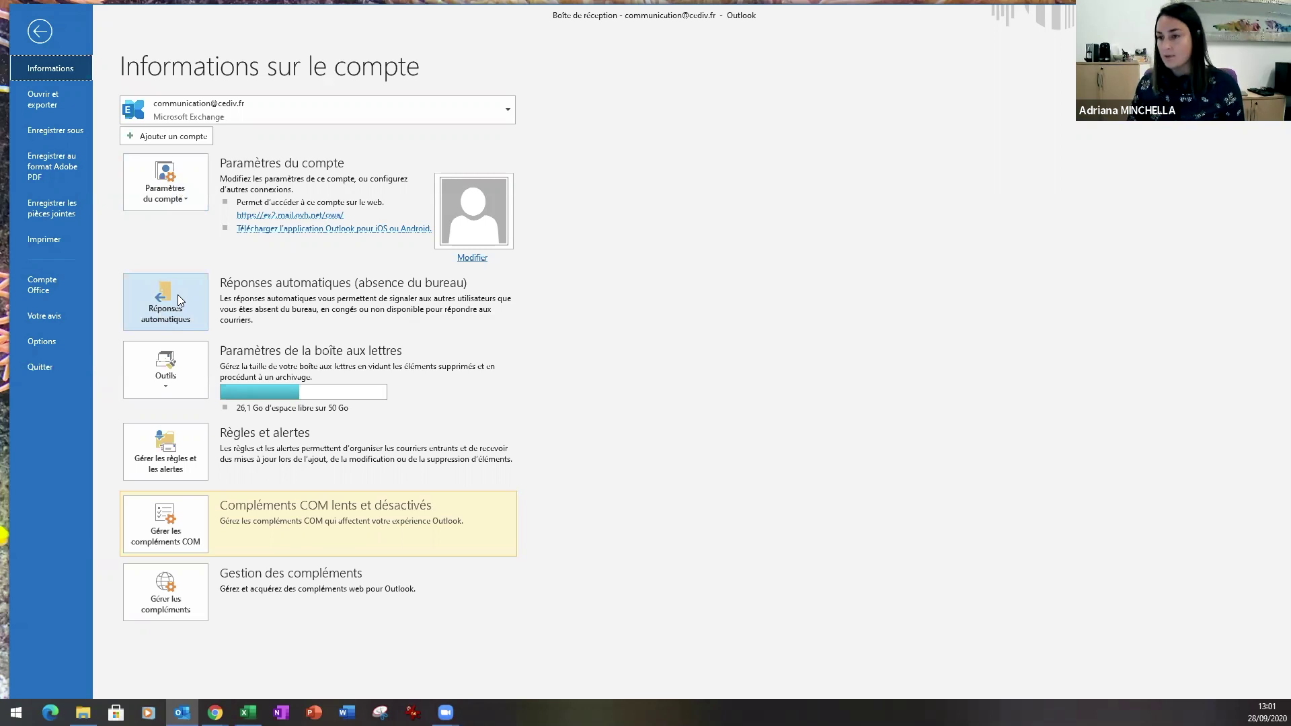
- Turn on automatic replies for the mailbox and restrict sending to a set time range
{"action": "left_click", "coordinate": [178, 295]}
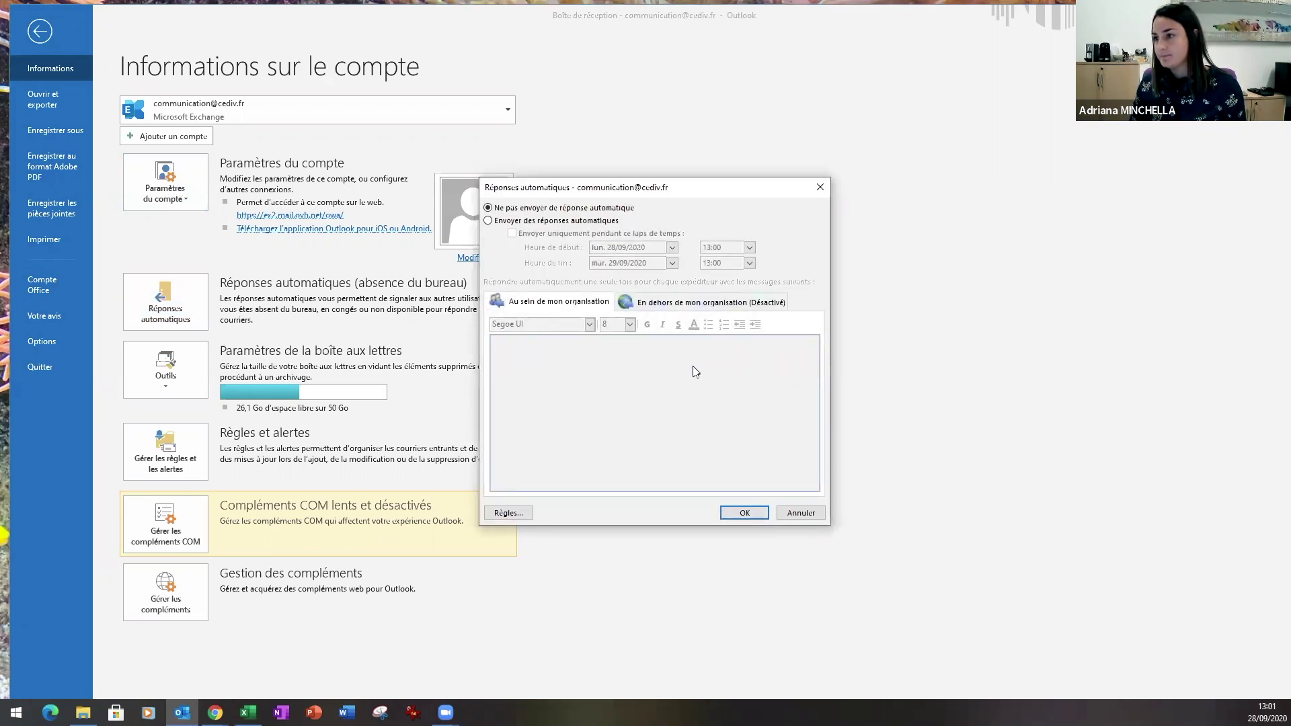
{"action": "left_click", "coordinate": [489, 221]}
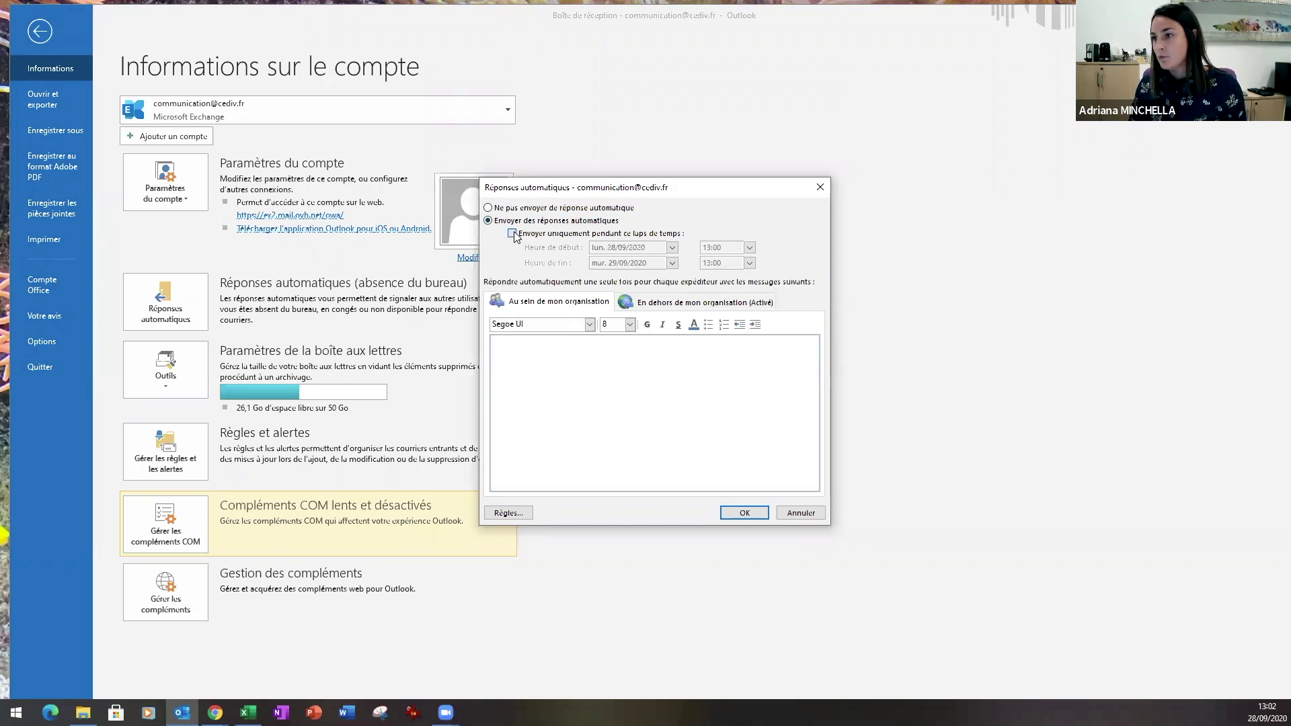
{"action": "left_click", "coordinate": [512, 234]}
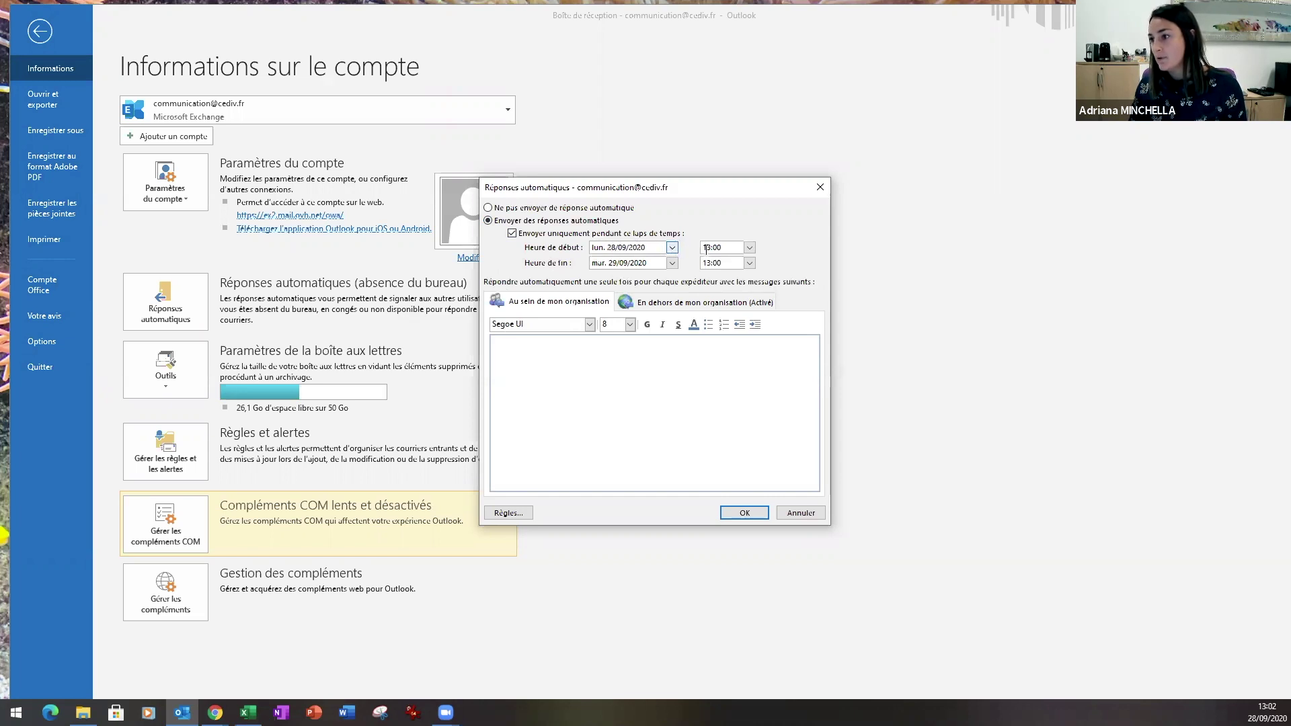
- Set the end of the automatic reply period to Friday 02/10/2020 at 18:00
{"action": "left_click", "coordinate": [673, 262]}
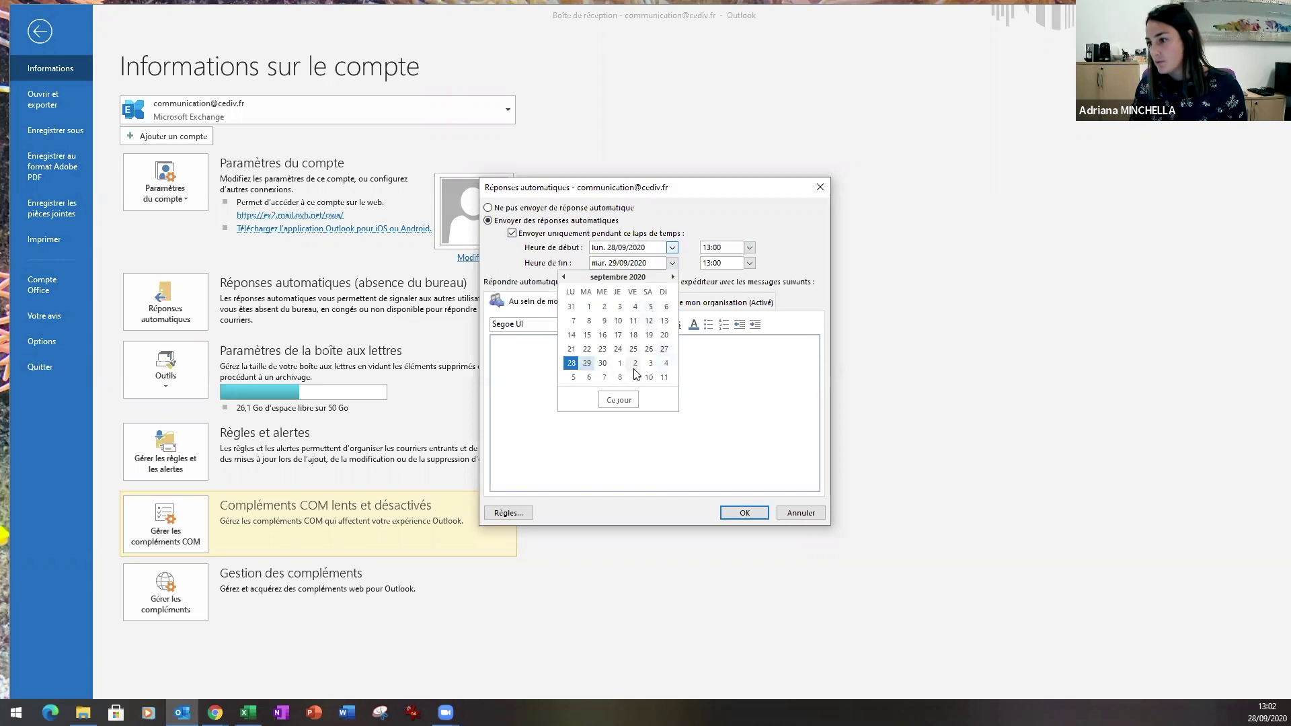
{"action": "left_click", "coordinate": [672, 276]}
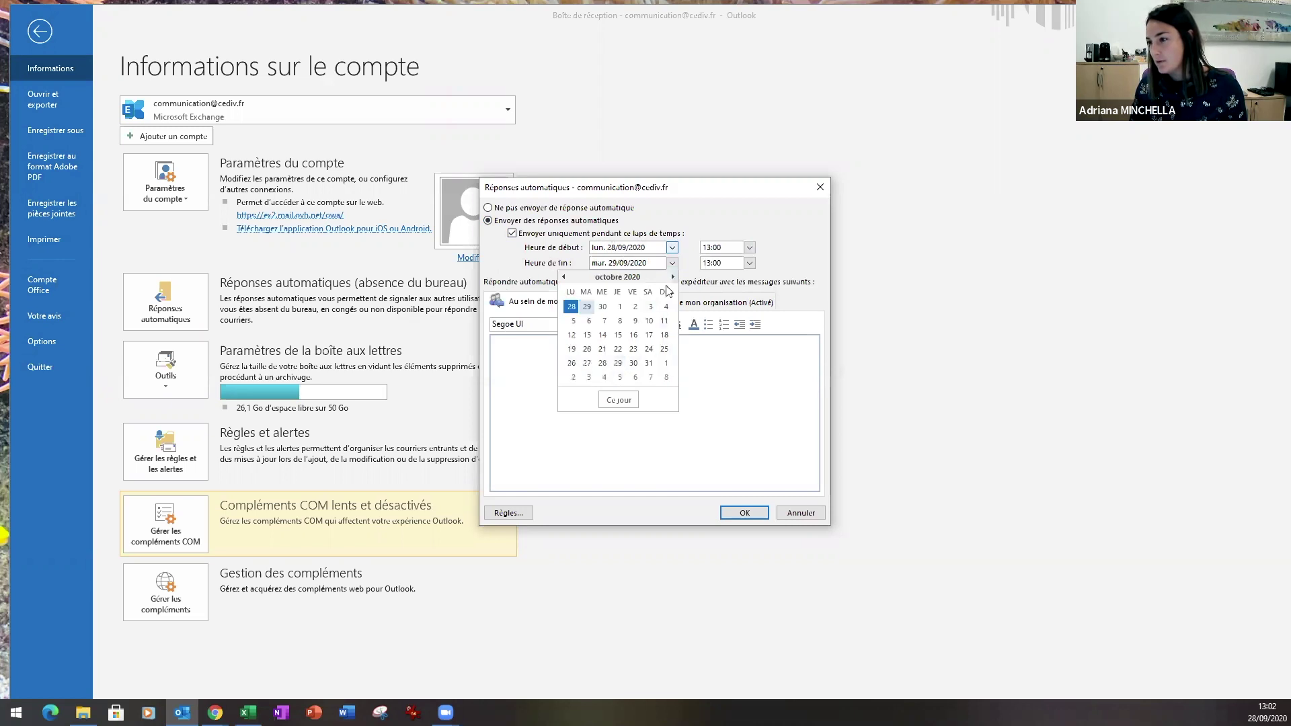
{"action": "left_click", "coordinate": [635, 306]}
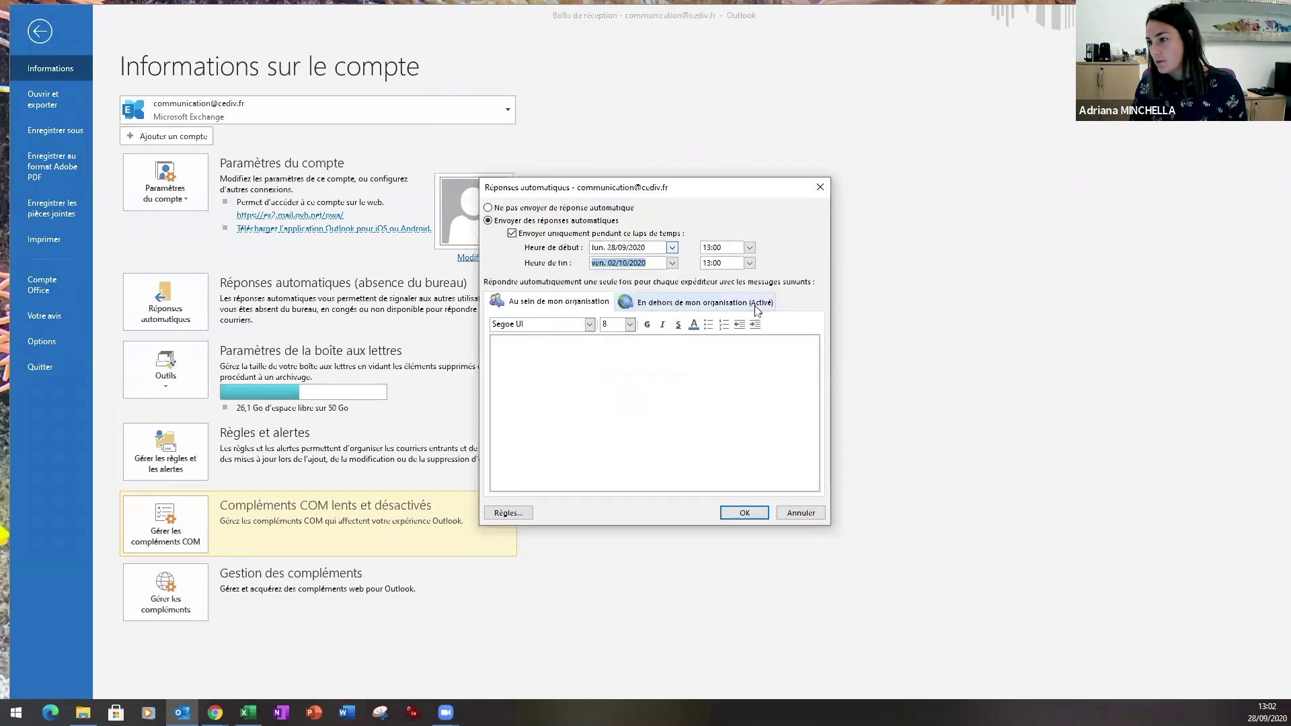
{"action": "left_click", "coordinate": [749, 263]}
{"action": "scroll", "coordinate": [742, 338], "scroll_direction": "down", "scroll_amount": 5}
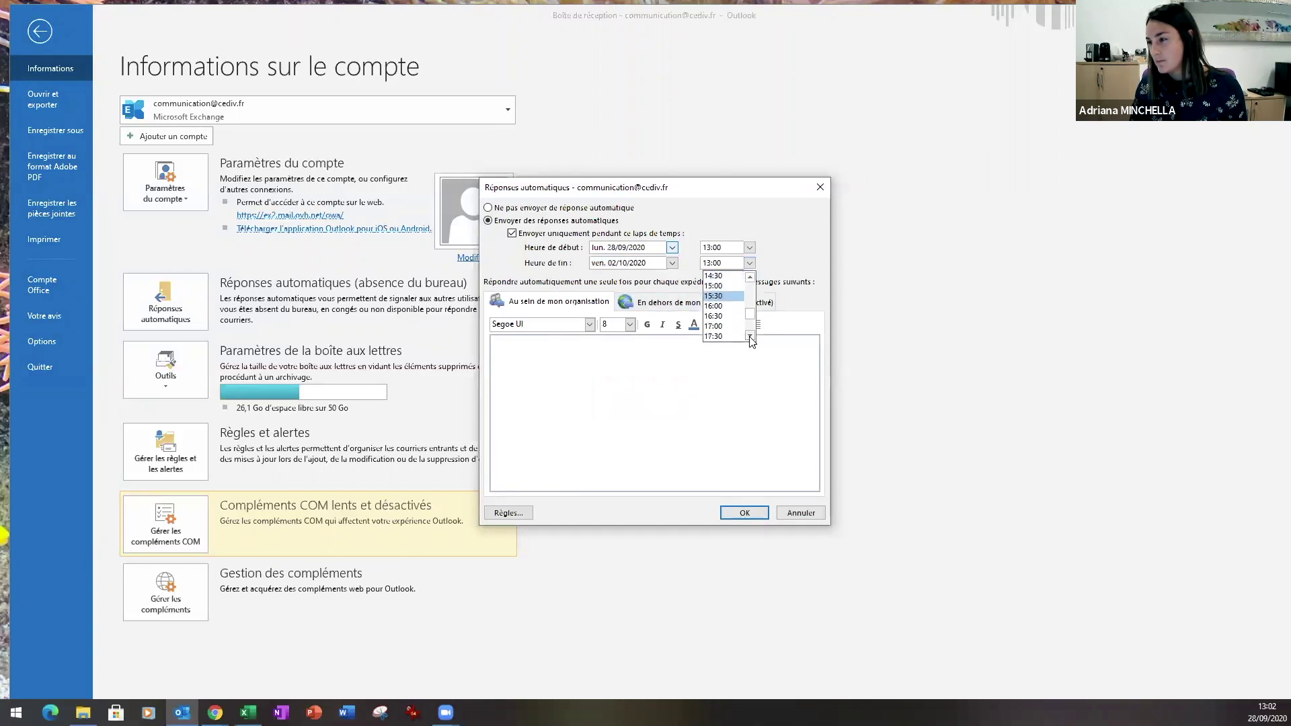
{"action": "left_click", "coordinate": [723, 325]}
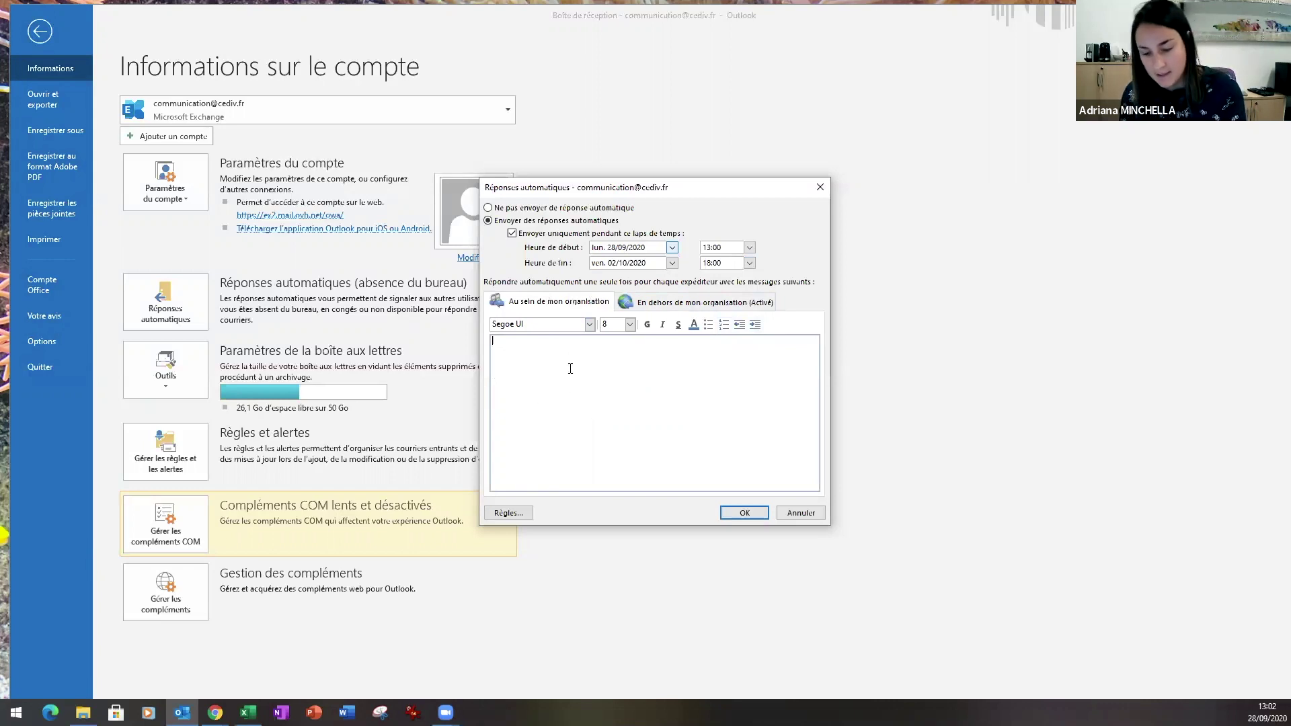
- Start the internal reply with "Bonjour," and "Je serai en congés du Lundi 28 Septembre au Vendredi 2 Octobre prochain."
{"action": "type", "text": "Bon"}
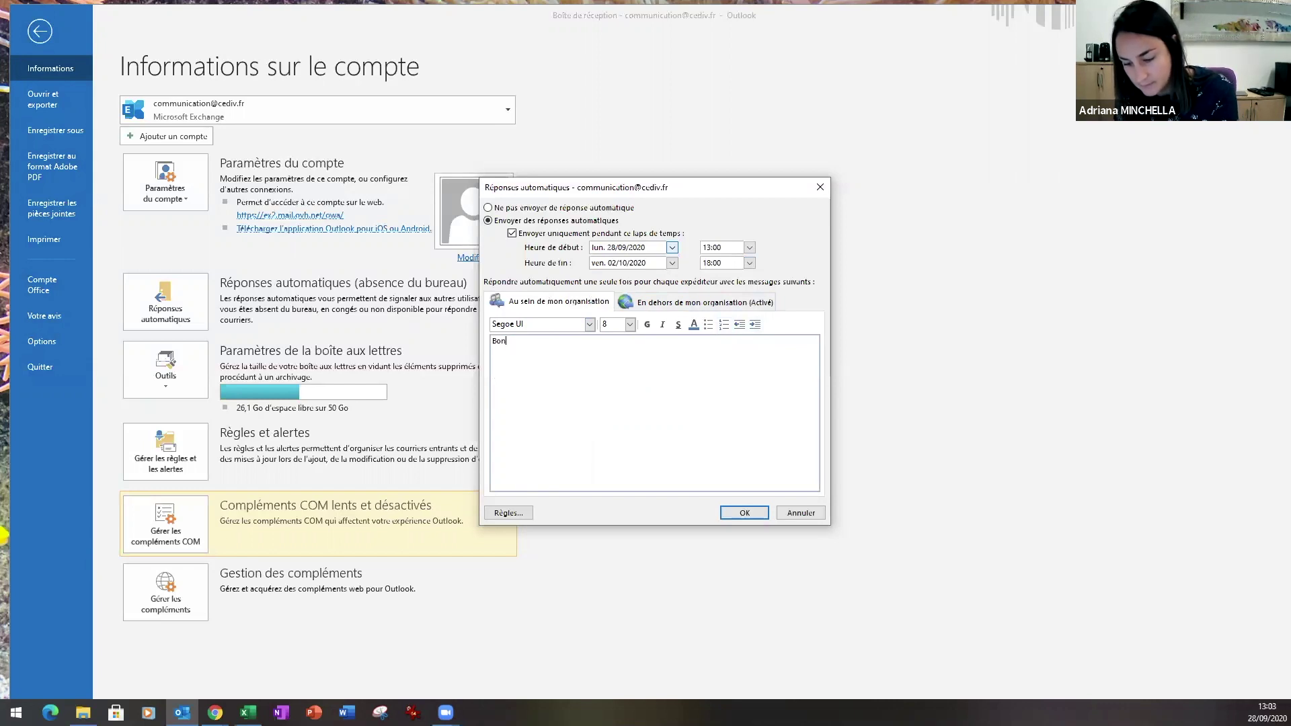
{"action": "type", "text": "jour,  "}
{"action": "type", "text": "Je serai"}
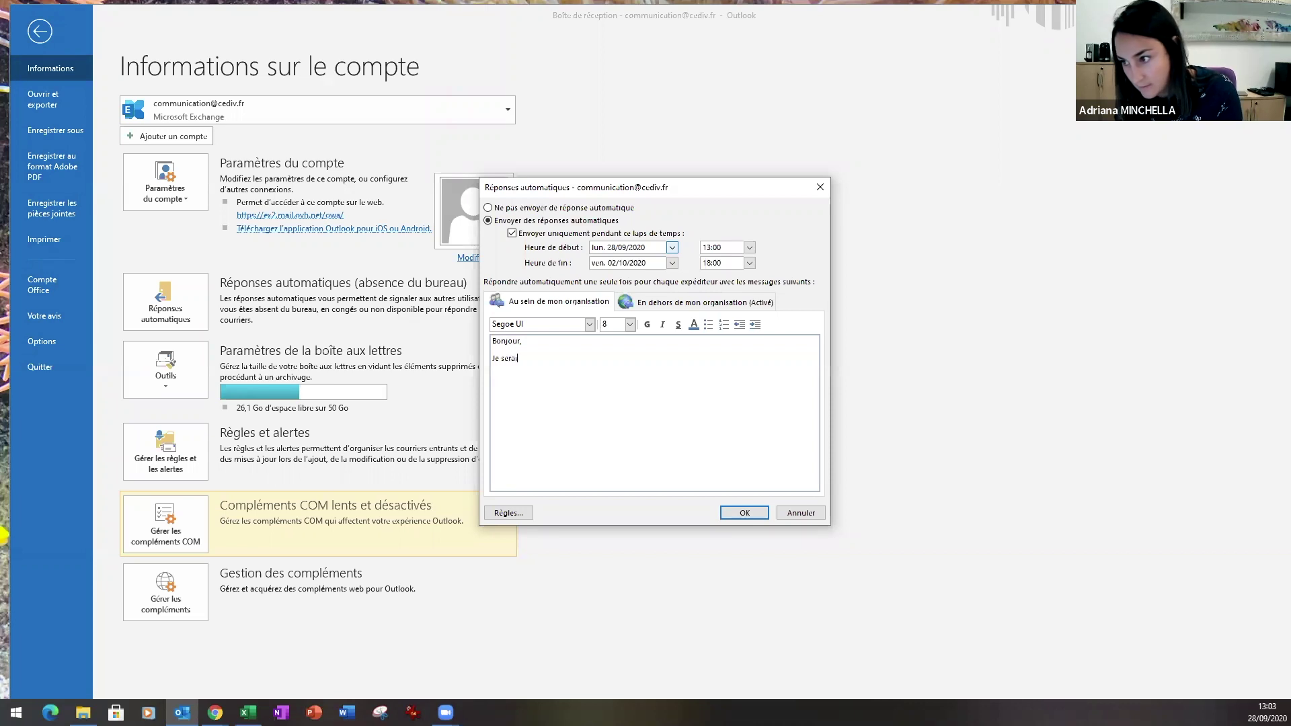
{"action": "type", "text": " en congés "}
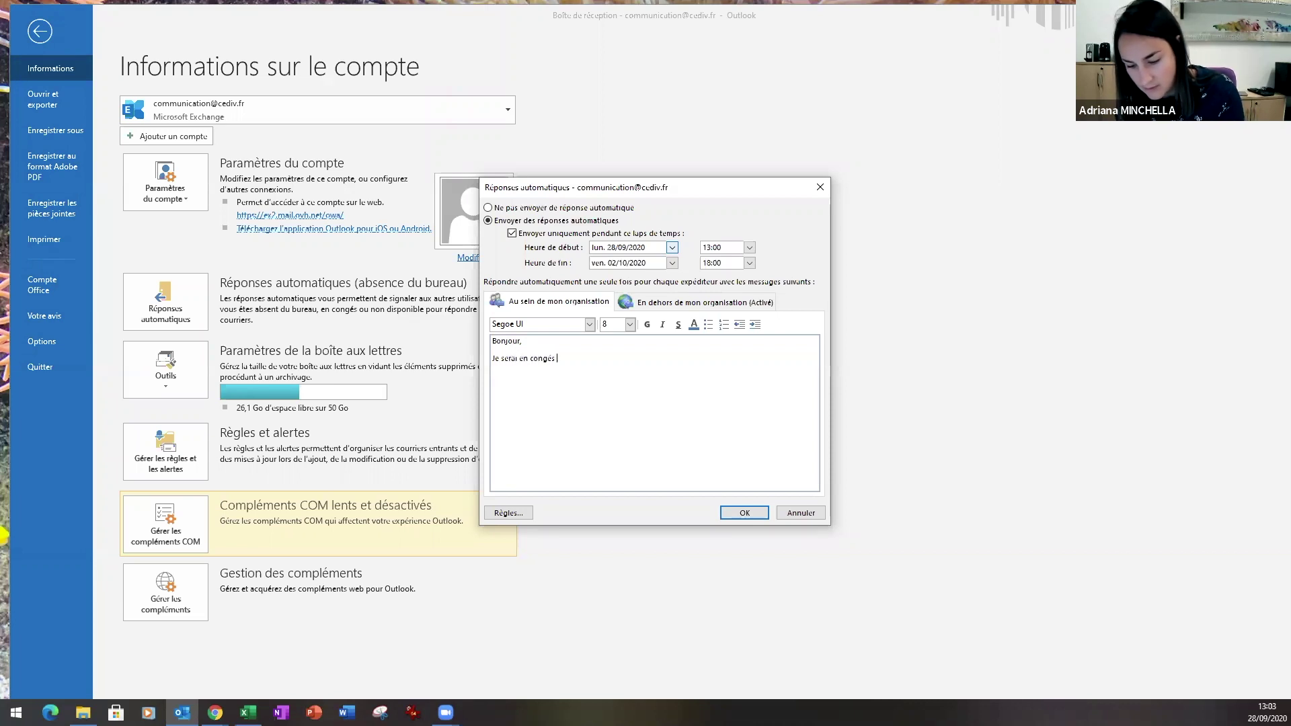
{"action": "type", "text": "du Lundi "}
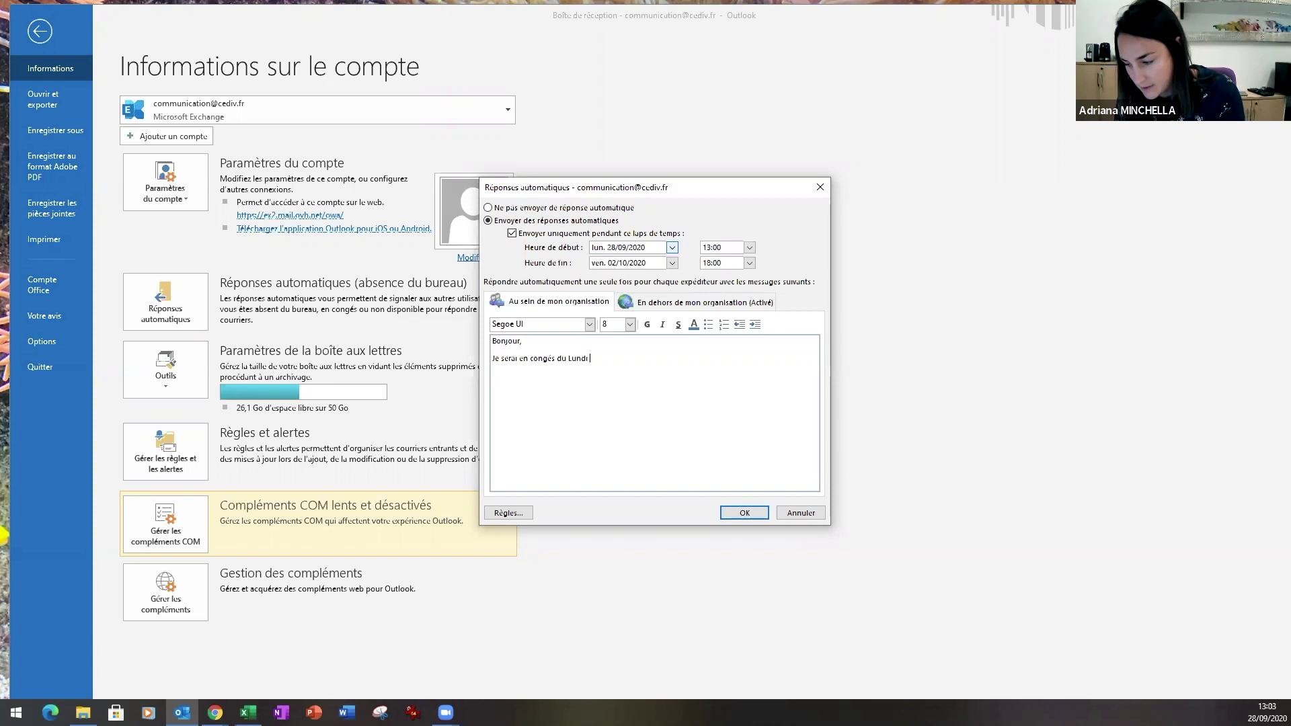
{"action": "type", "text": "28 "}
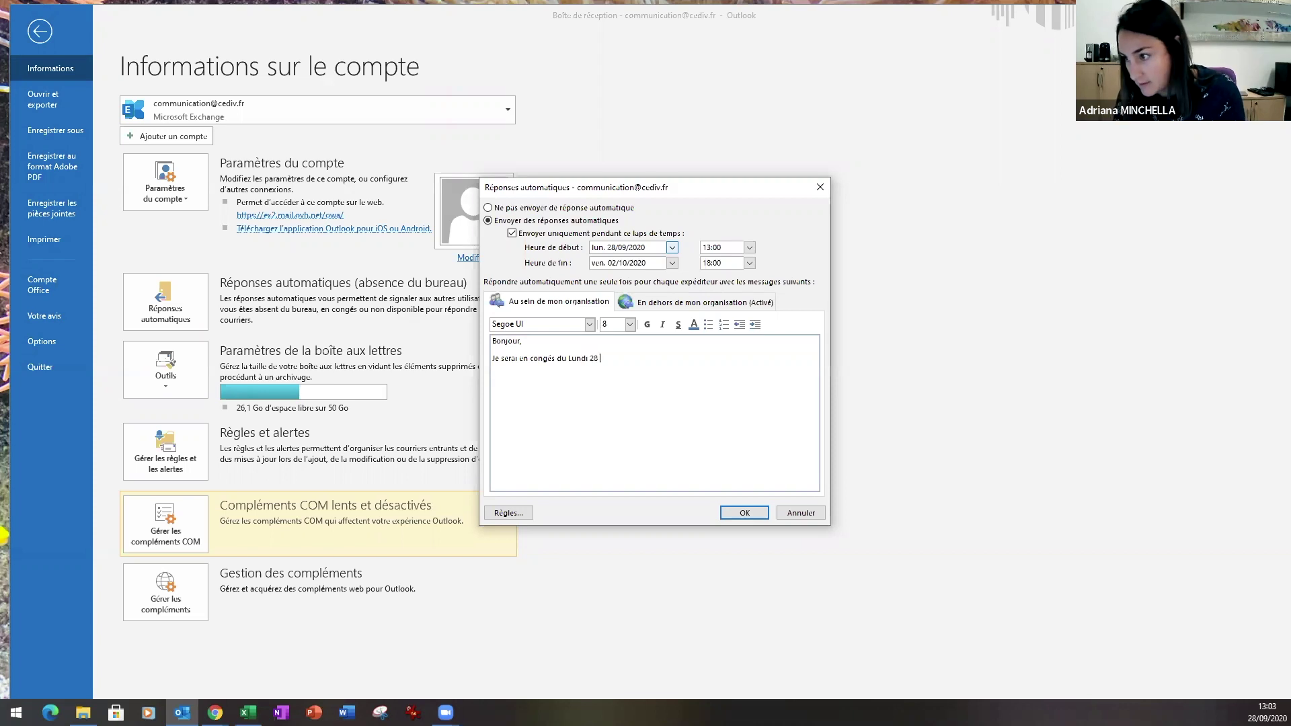
{"action": "type", "text": "Sept"}
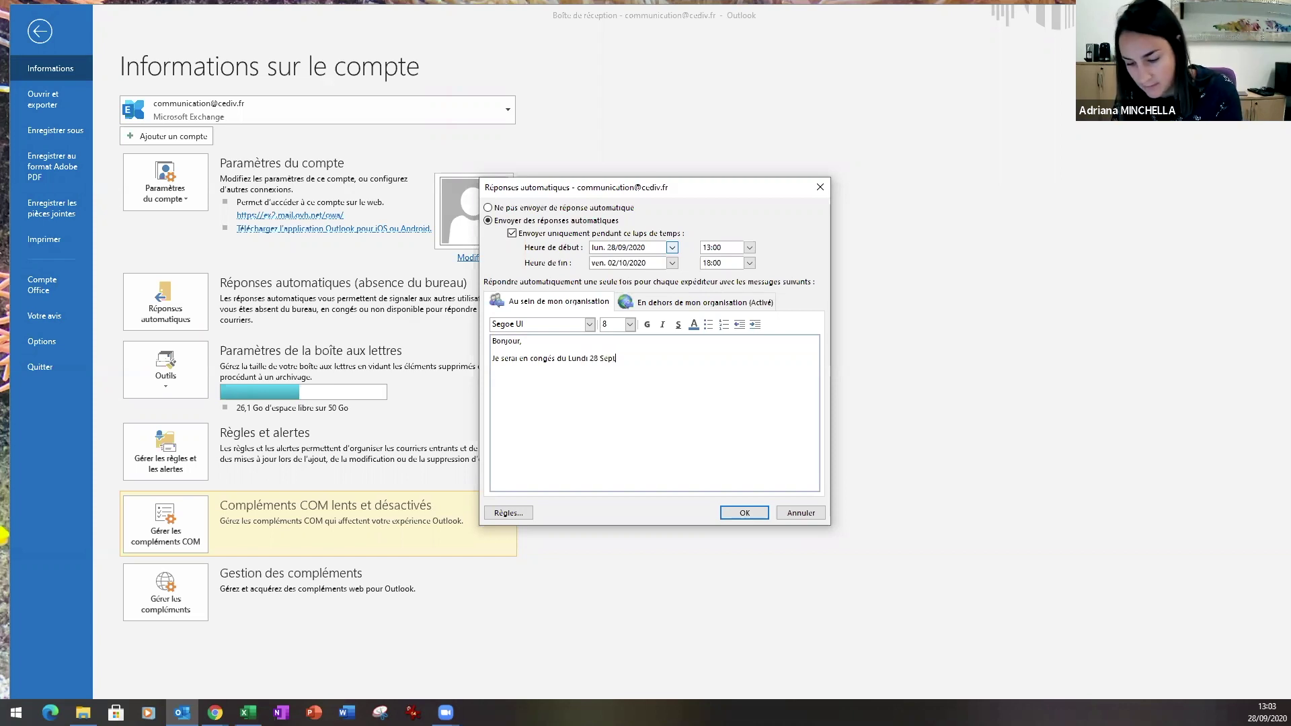
{"action": "type", "text": "embre au Ve"}
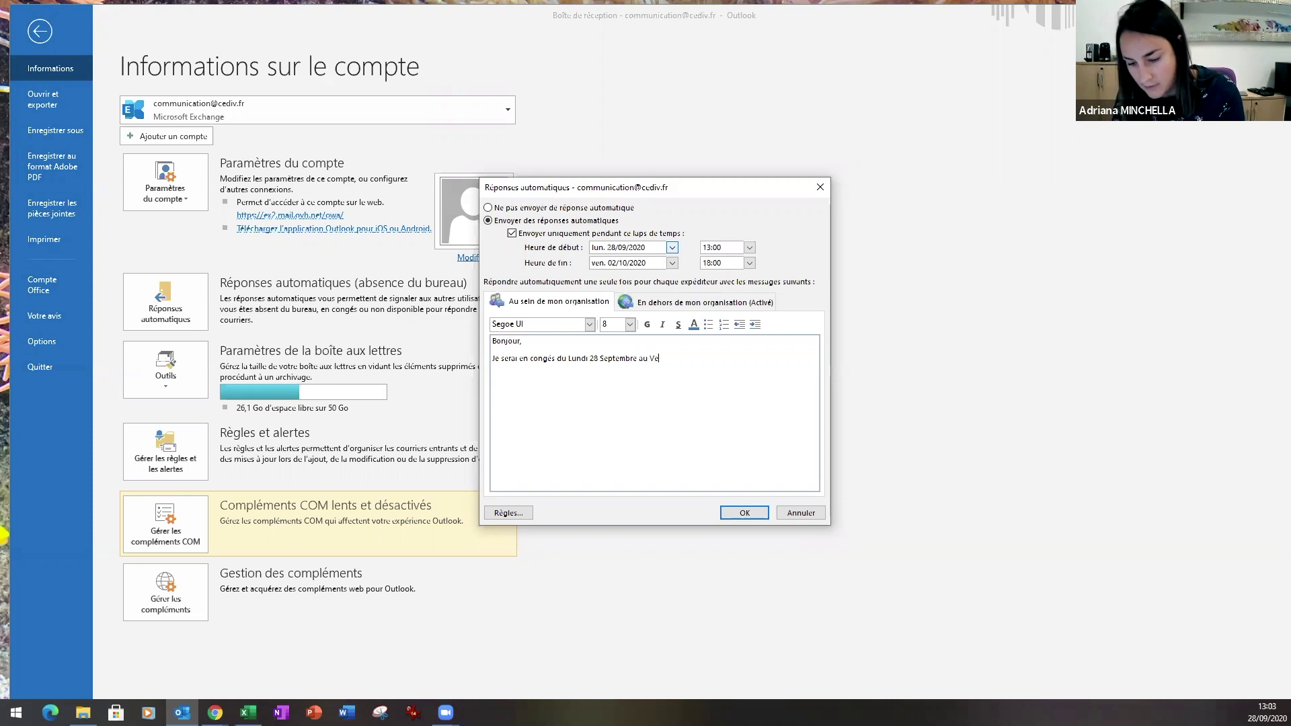
{"action": "type", "text": "ndredi 2 "}
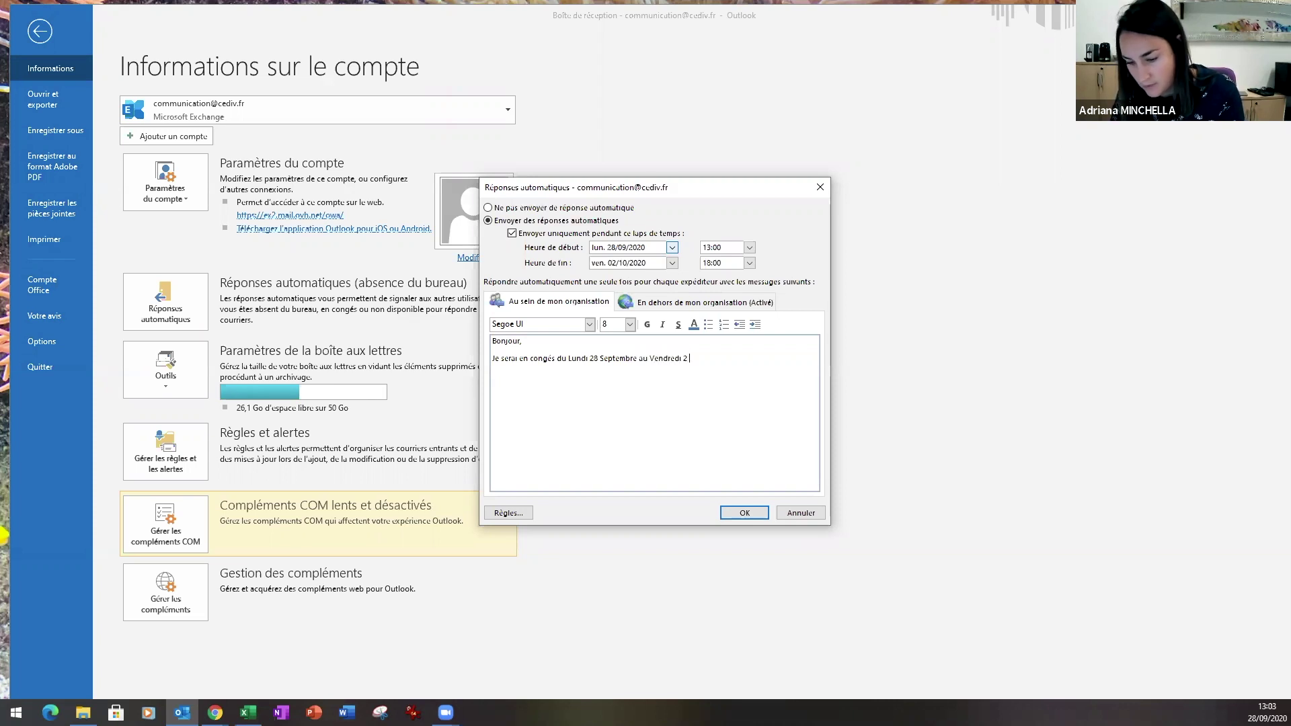
{"action": "type", "text": "Octobre prochain"}
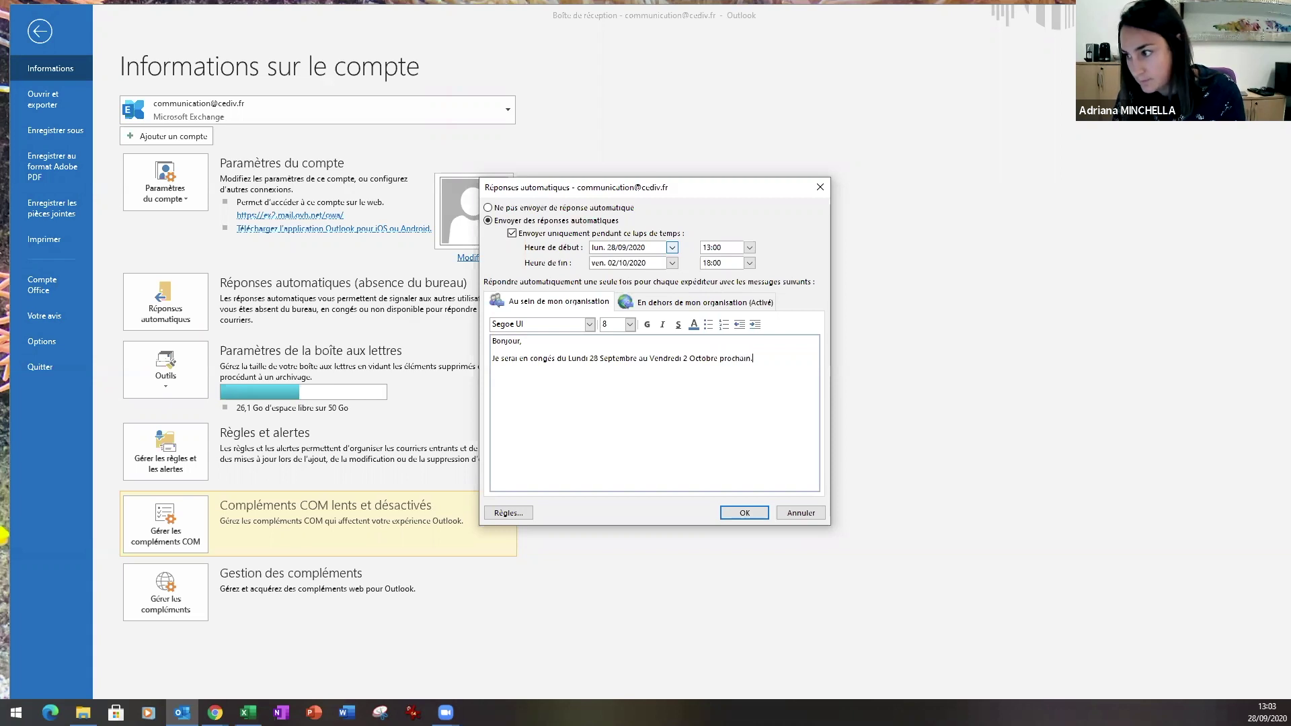
{"action": "type", "text": "."}
- Add a new line to the reply: "De retour au bureau le Lundi 5 Octobre, je prendrai connaissance de votre mail."
{"action": "key", "text": "Return"}
{"action": "type", "text": "dEZ Rè"}
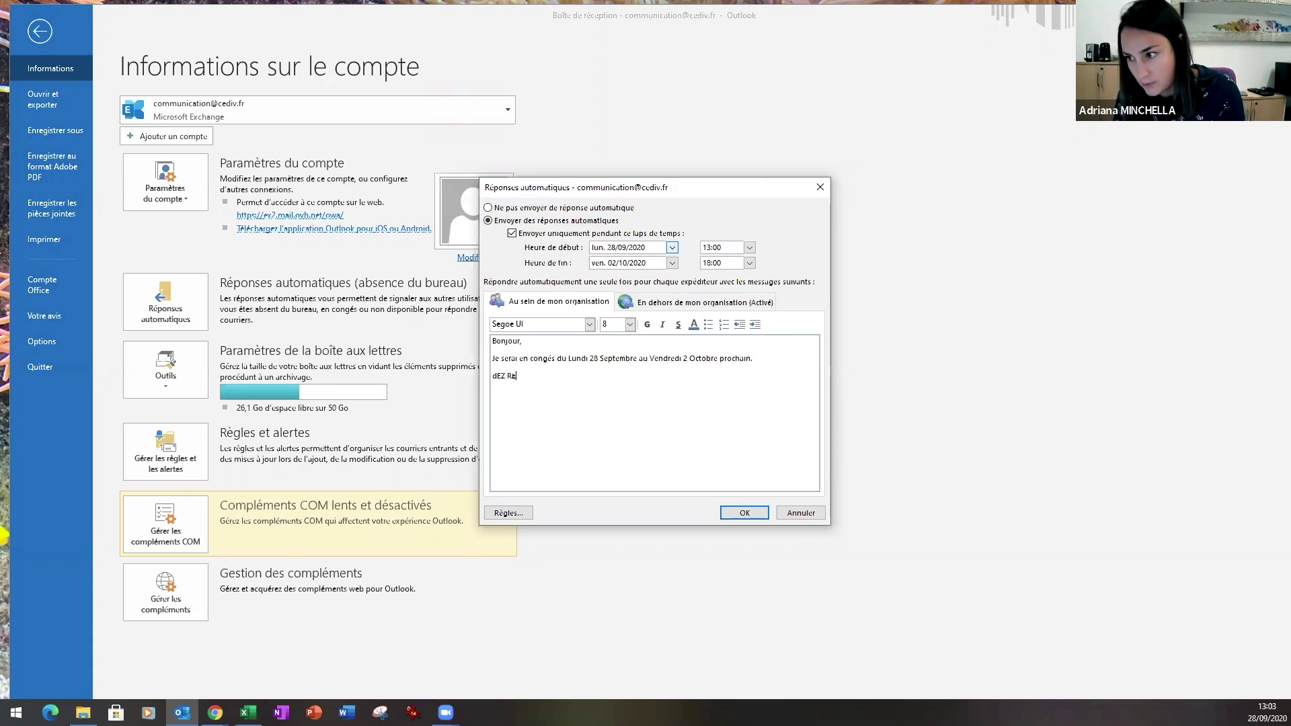
{"action": "key", "text": "BackSpace"}
{"action": "key", "text": "BackSpace"}
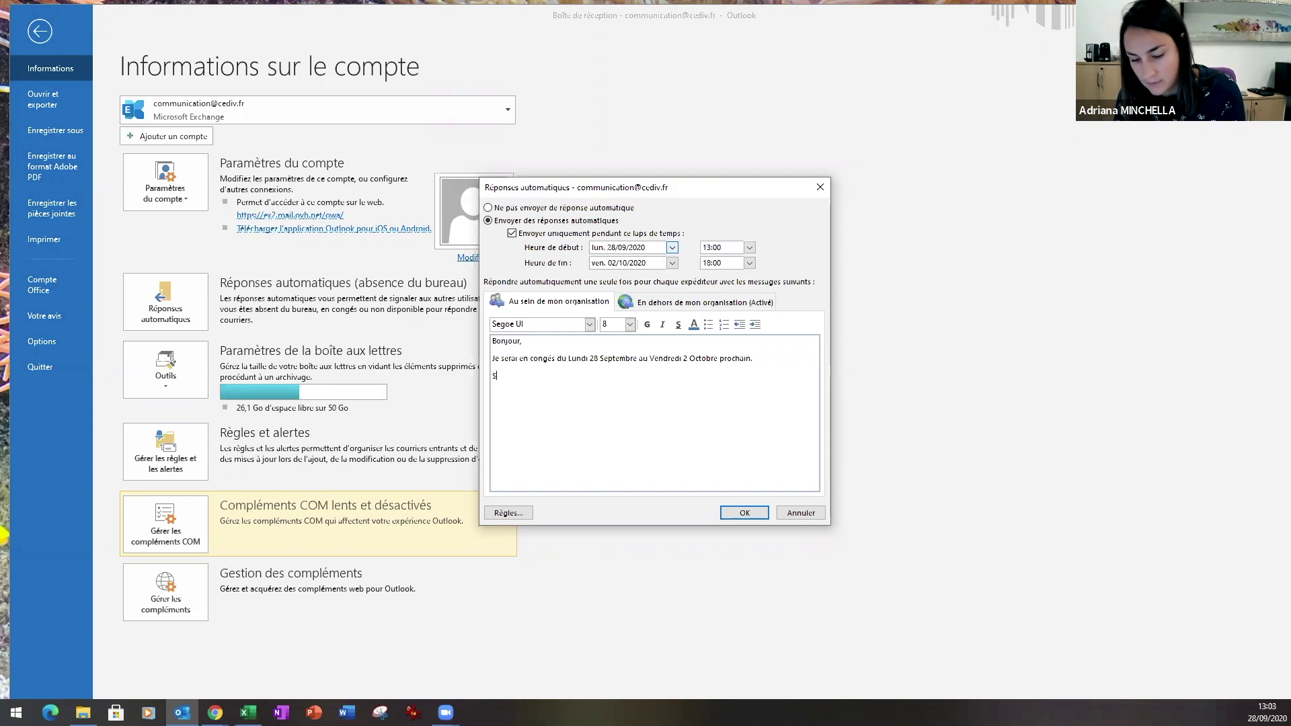
{"action": "type", "text": "De retou"}
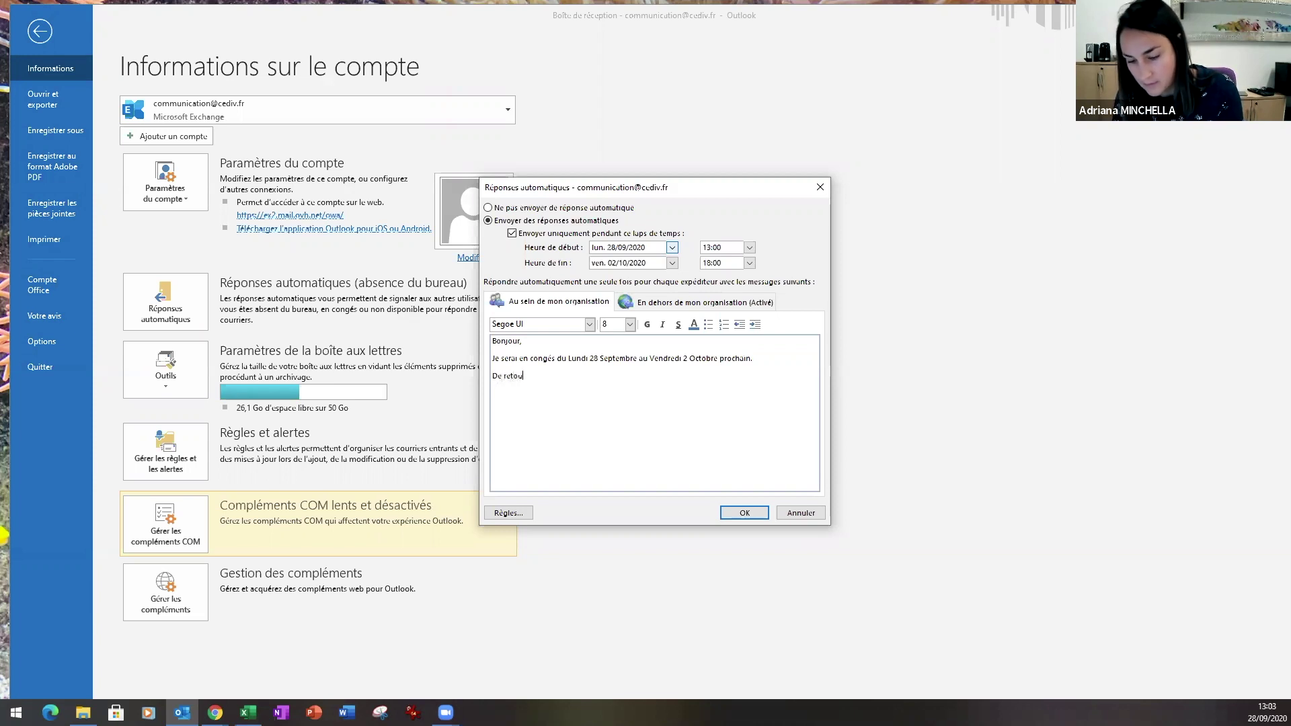
{"action": "type", "text": "r au bureau"}
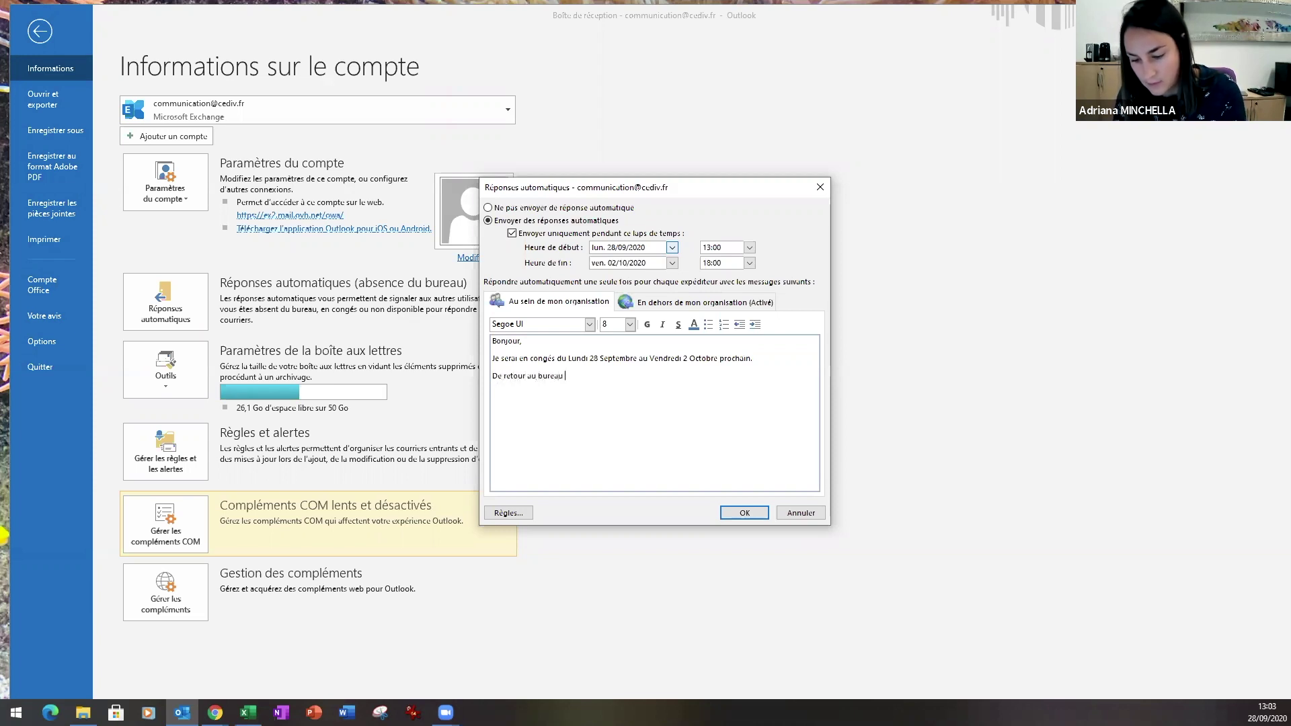
{"action": "type", "text": " le Lund"}
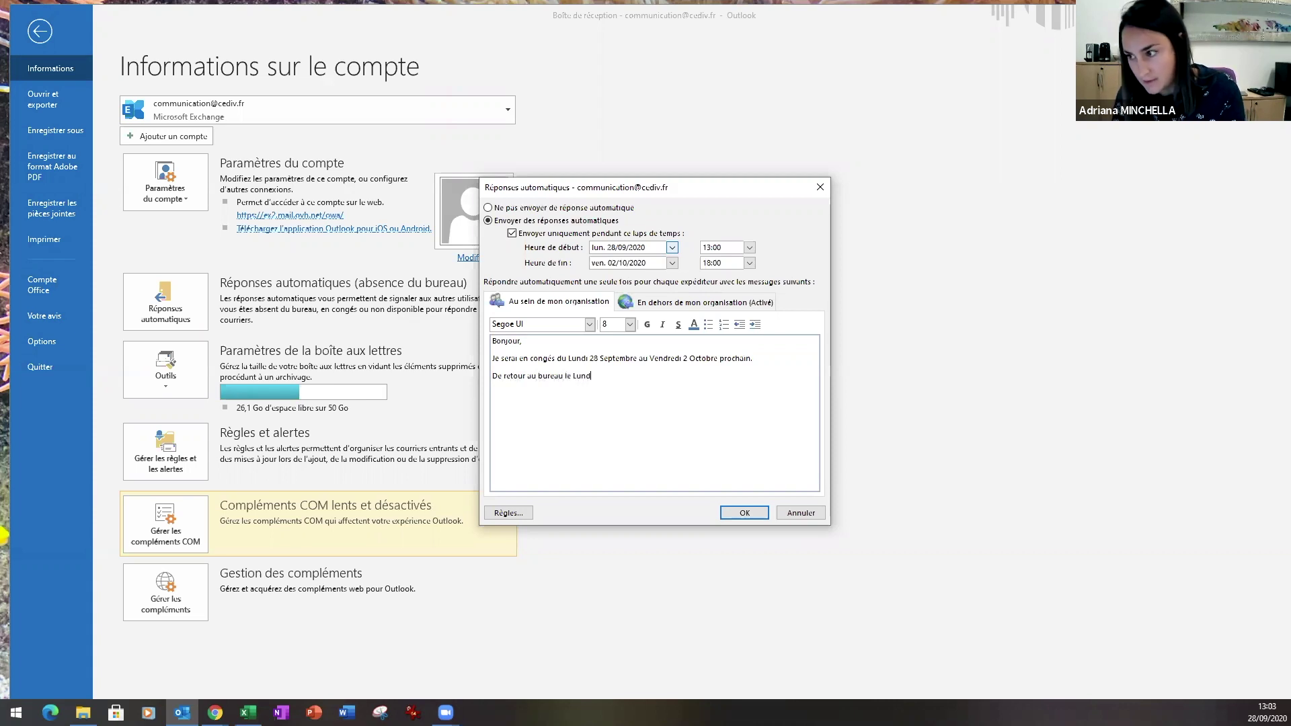
{"action": "type", "text": "i 5 Oct"}
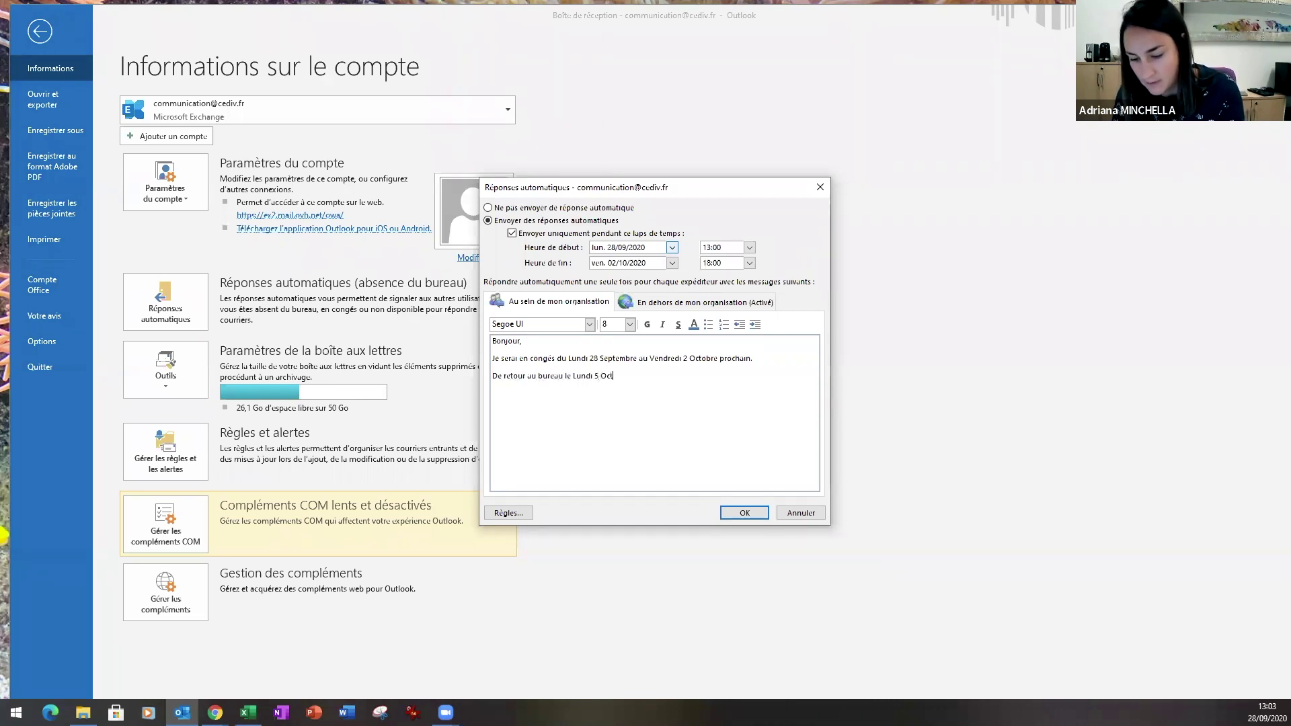
{"action": "type", "text": "obre, je prendrai conna"}
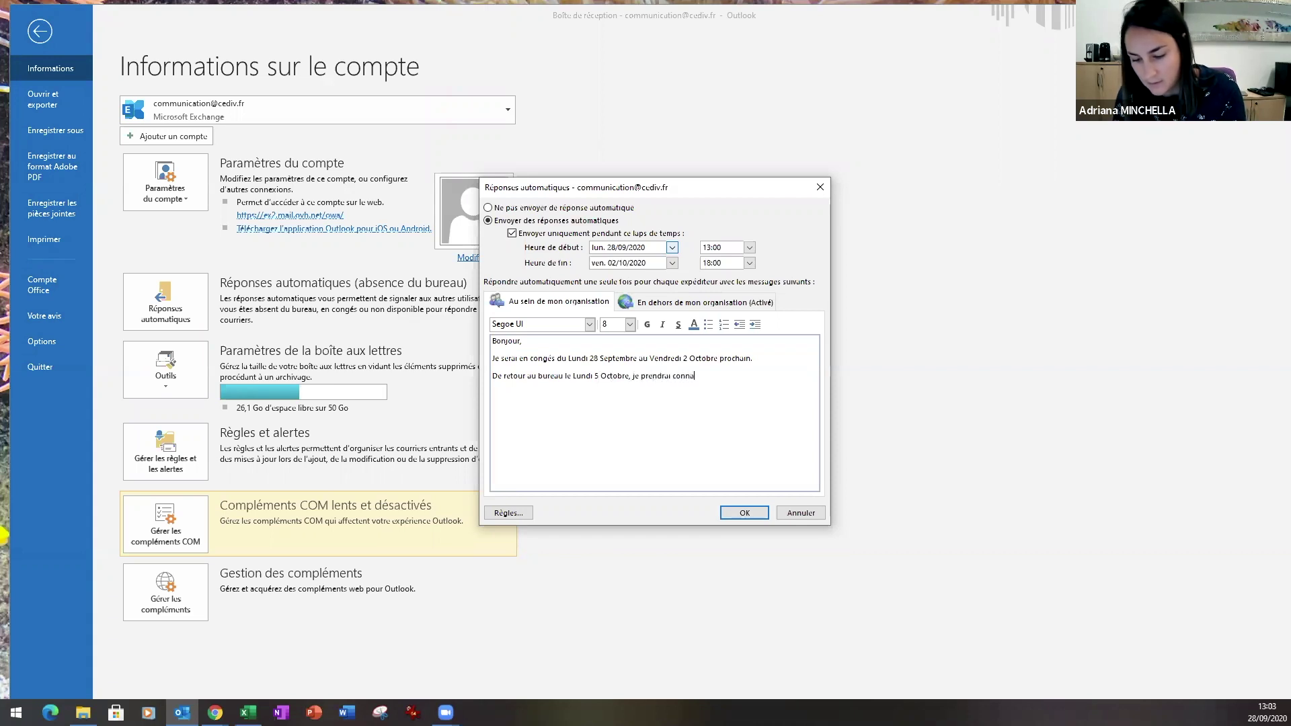
{"action": "type", "text": "issance"}
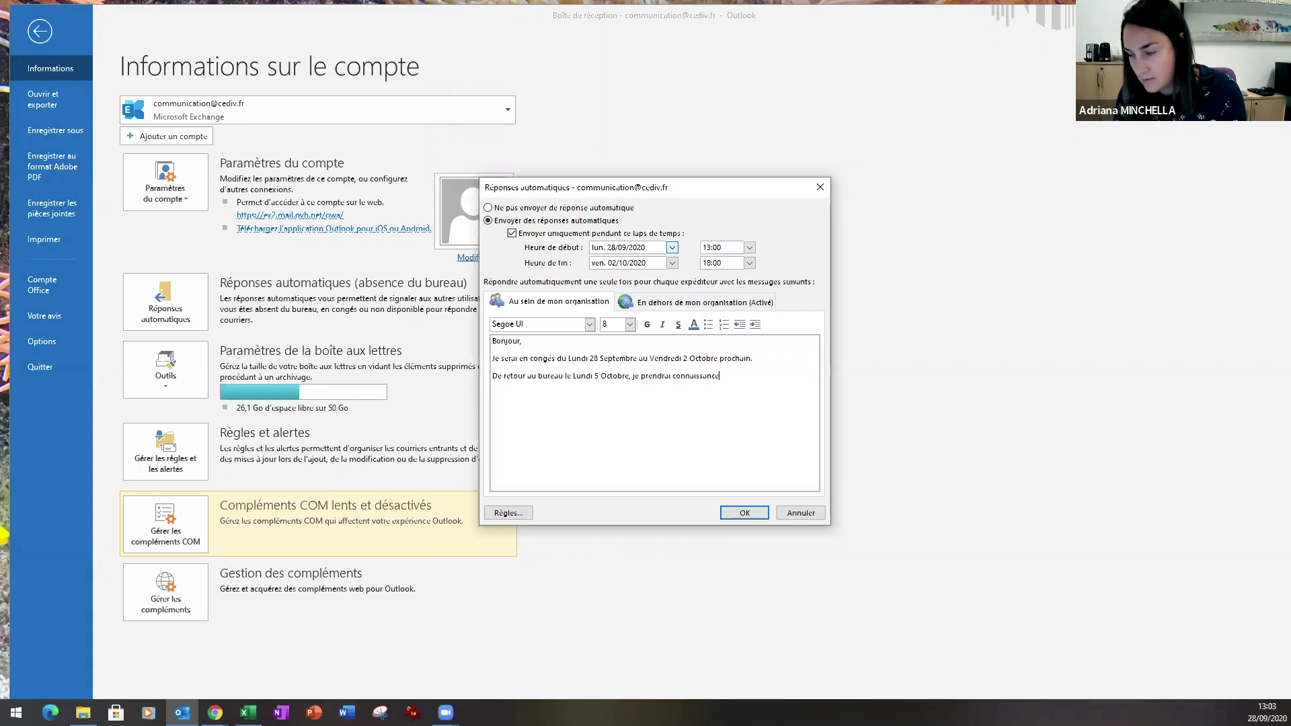
{"action": "type", "text": " de votre mail"}
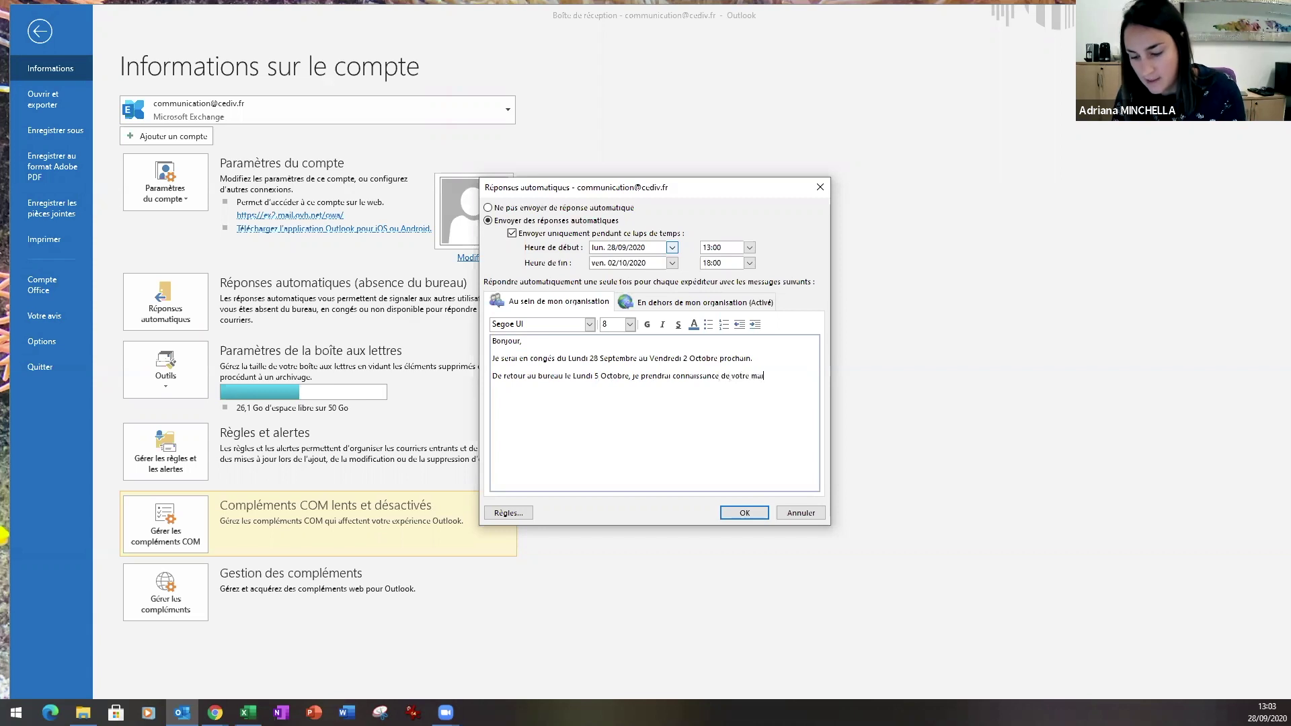
- Close the internal reply with "Bien cordialement" and the sender's full name on separate lines
{"action": "type", "text": "Bien cordialement"}
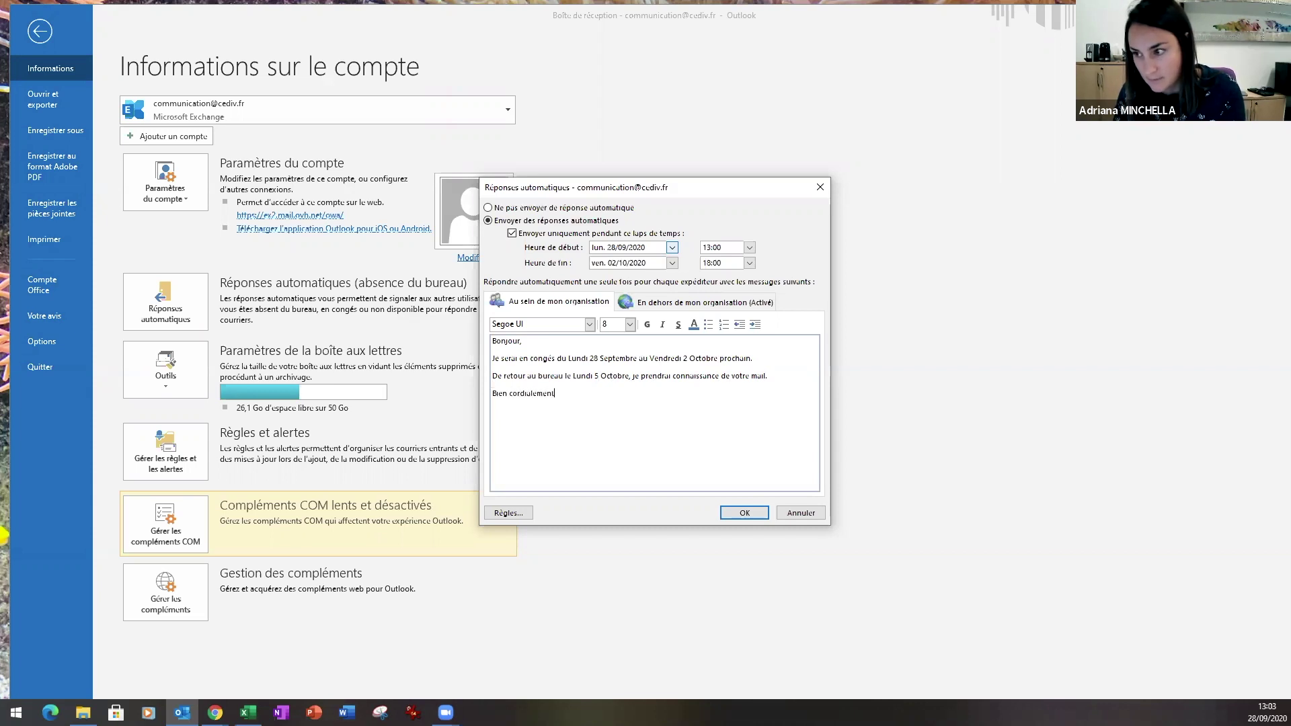
{"action": "key", "text": "Return"}
{"action": "type", "text": "Marion "}
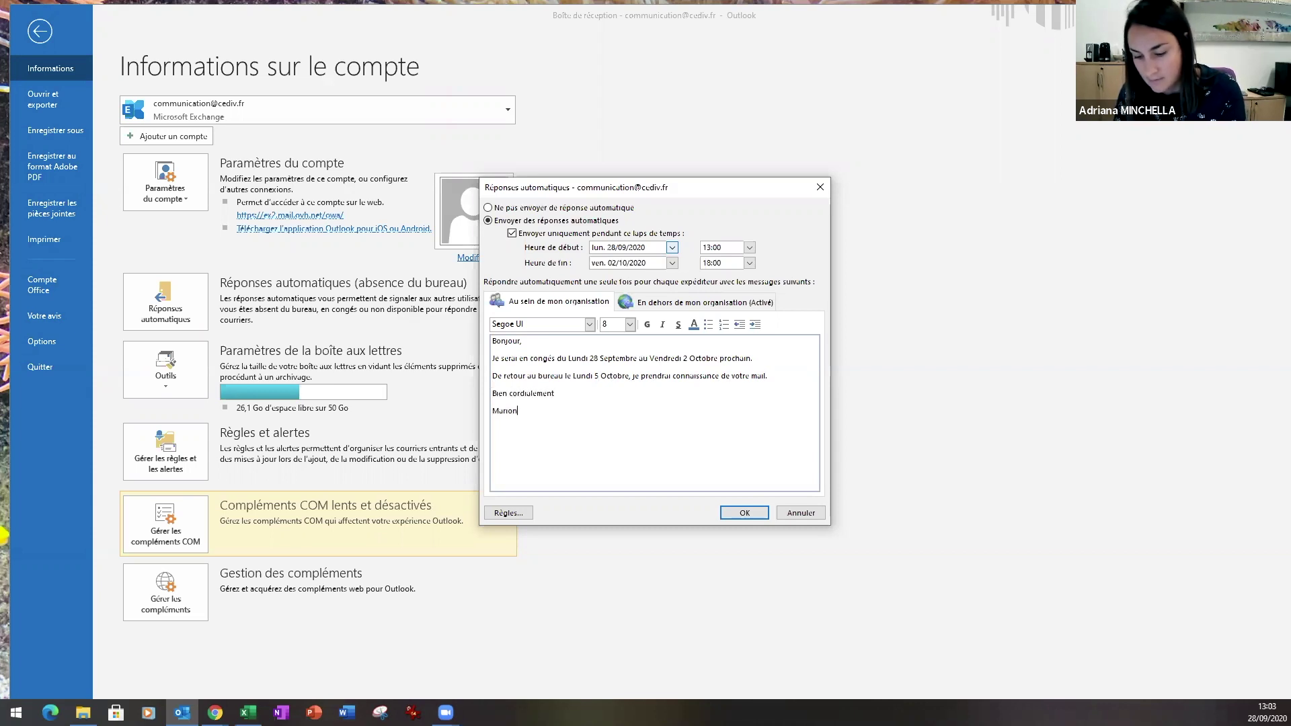
{"action": "type", "text": "STRINO"}
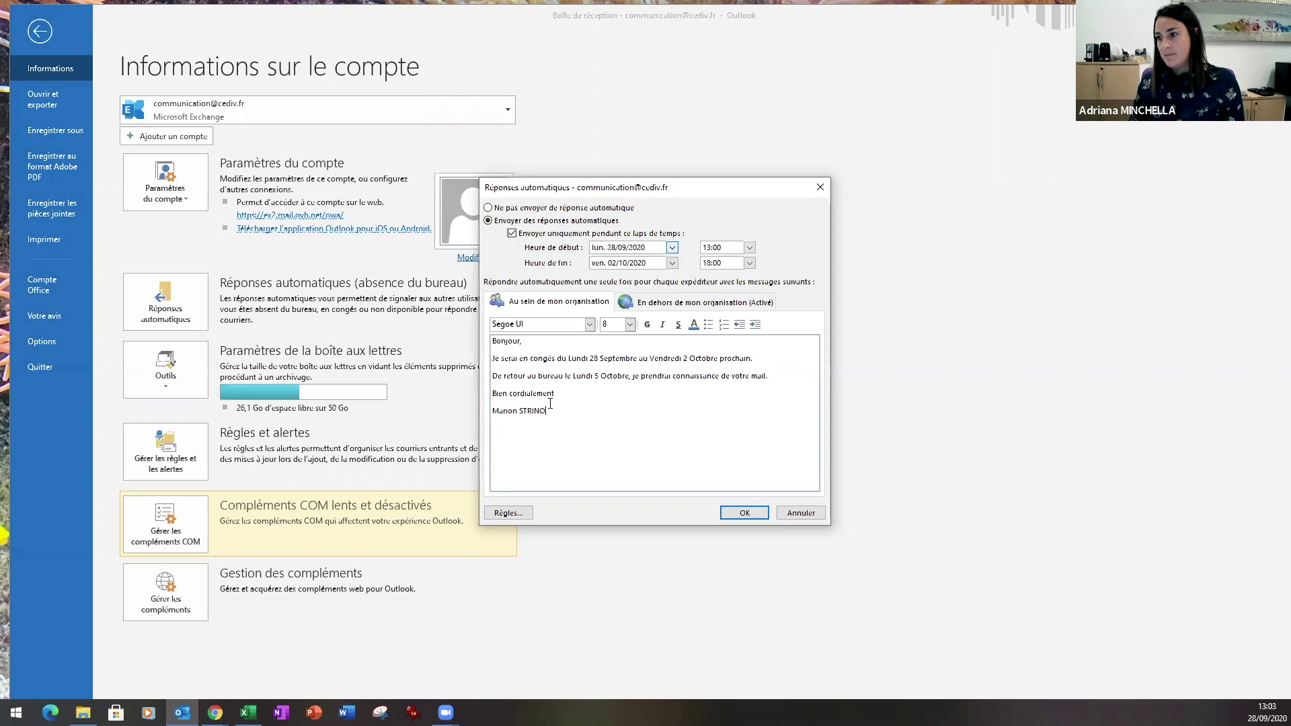
- Format the whole internal reply text in bold at font size 10
{"action": "left_click_drag", "start_coordinate": [551, 408], "coordinate": [492, 339]}
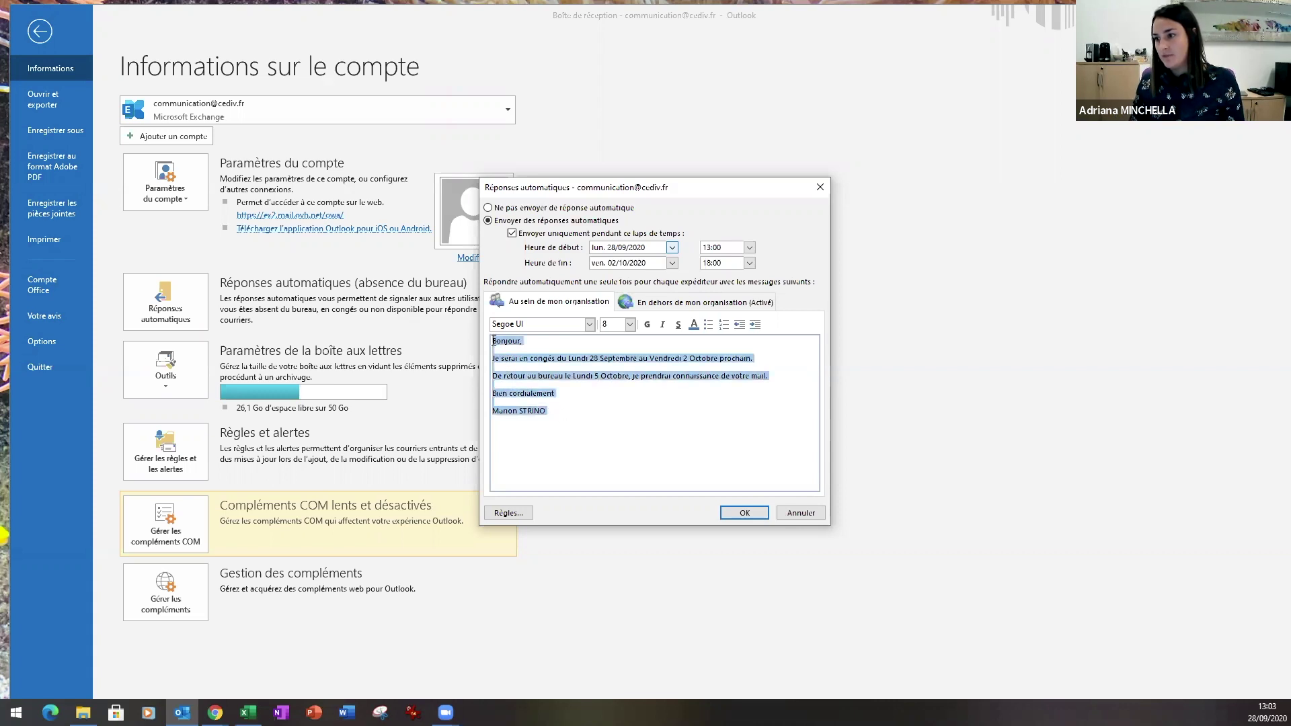
{"action": "left_click", "coordinate": [647, 325]}
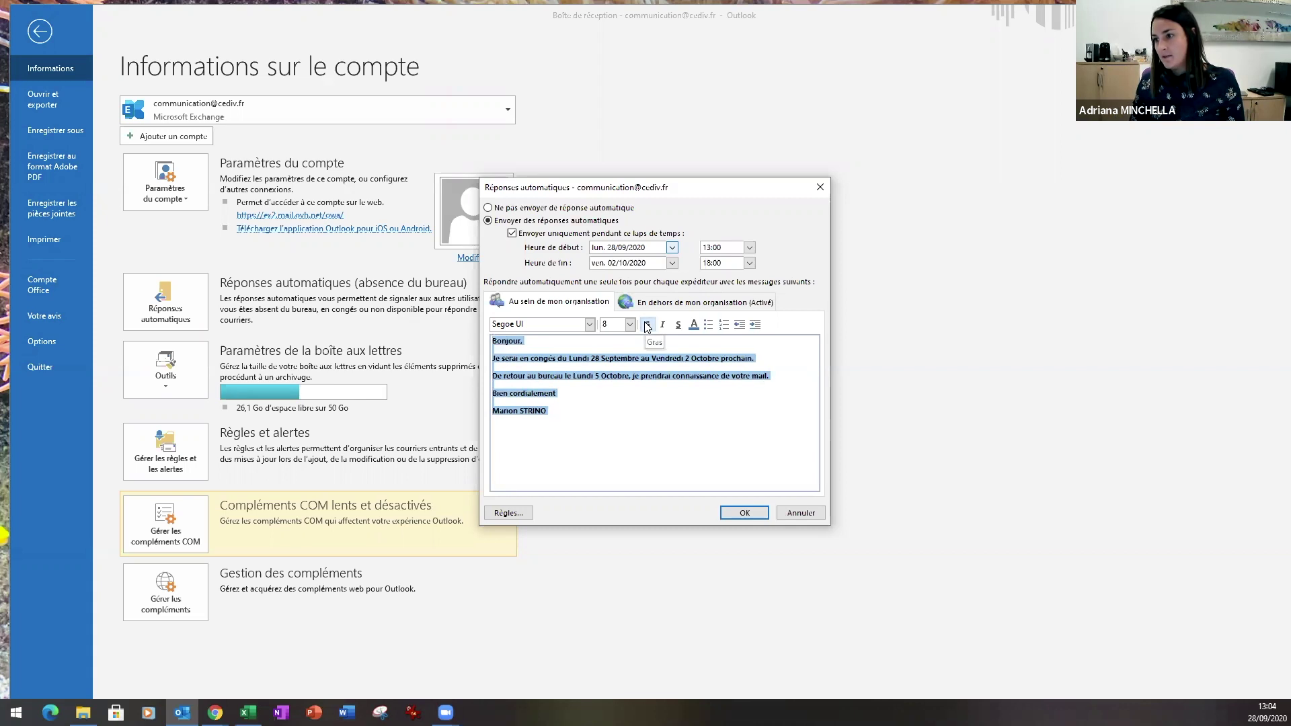
{"action": "left_click", "coordinate": [630, 325]}
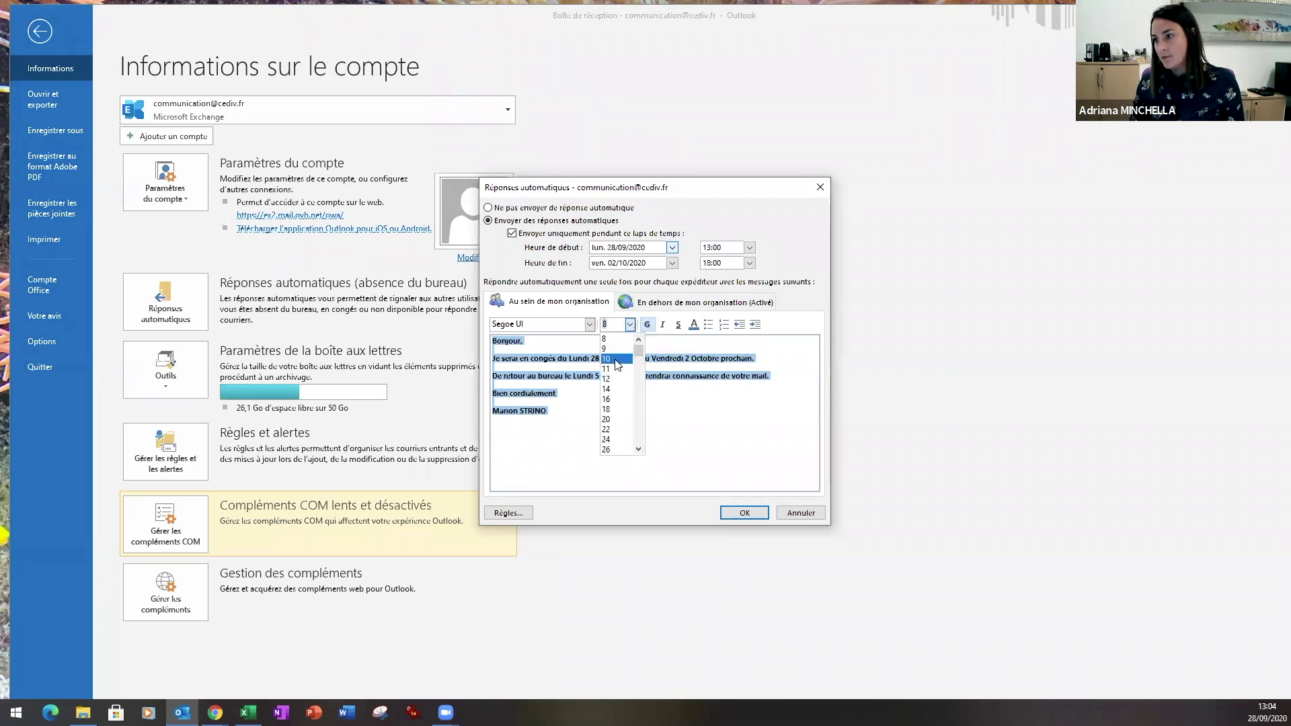
{"action": "left_click", "coordinate": [616, 360]}
{"action": "left_click", "coordinate": [590, 325]}
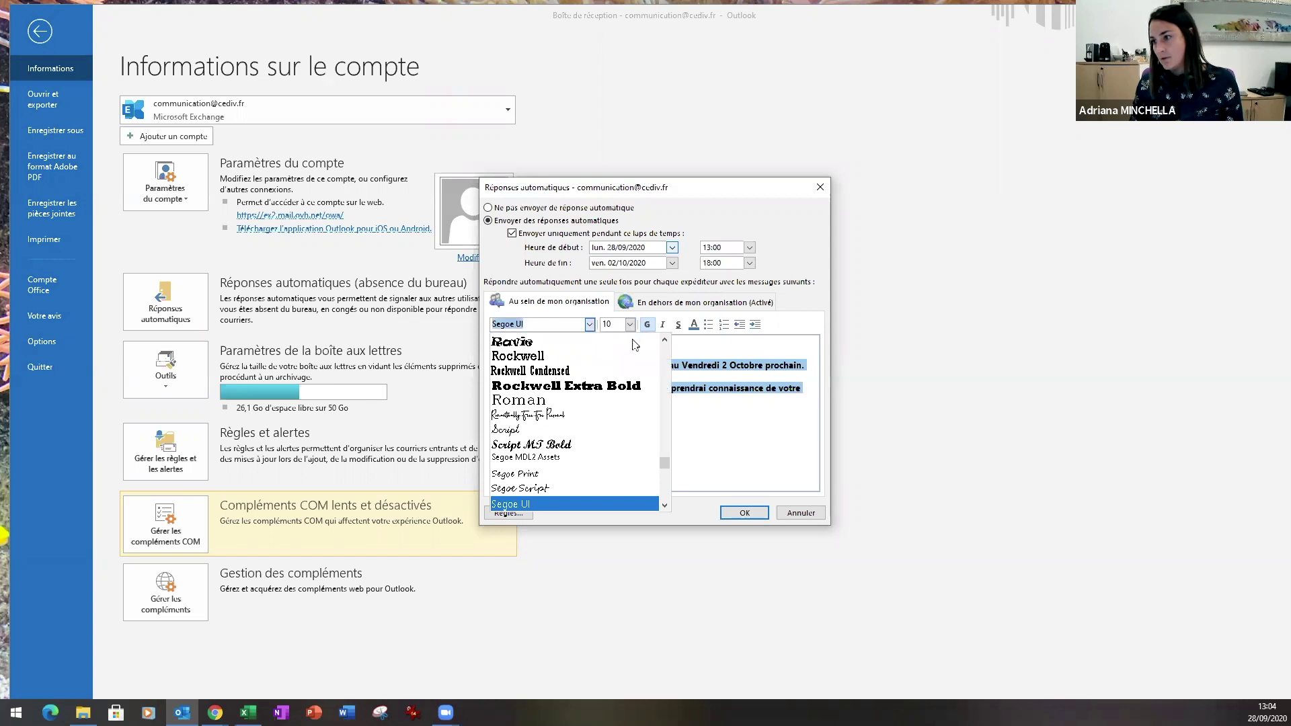
{"action": "left_click", "coordinate": [697, 340]}
{"action": "left_click", "coordinate": [693, 324]}
{"action": "left_click", "coordinate": [661, 354]}
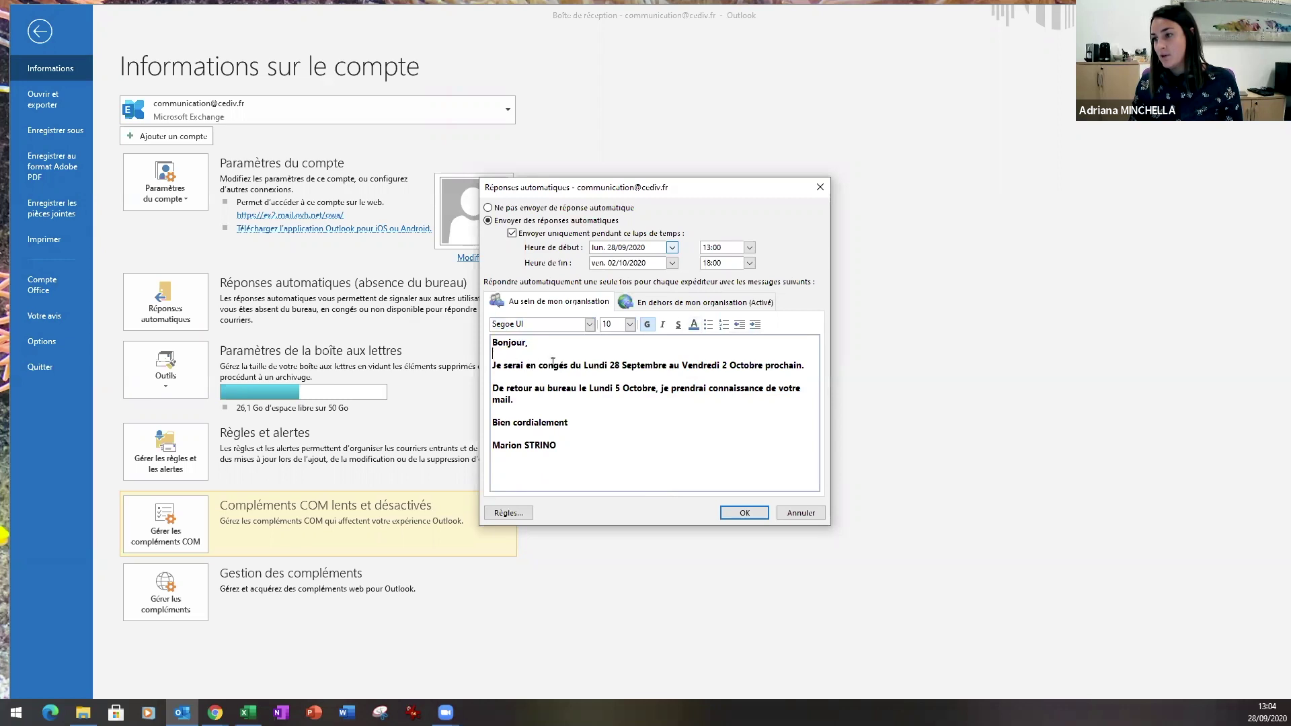
- Write the outside-organisation reply with the 28 Septembre to 2 Octobre leave, 5 Octobre return, "Bien cordialement," and the sender's full name, and save the automatic replies
{"action": "left_click", "coordinate": [698, 304]}
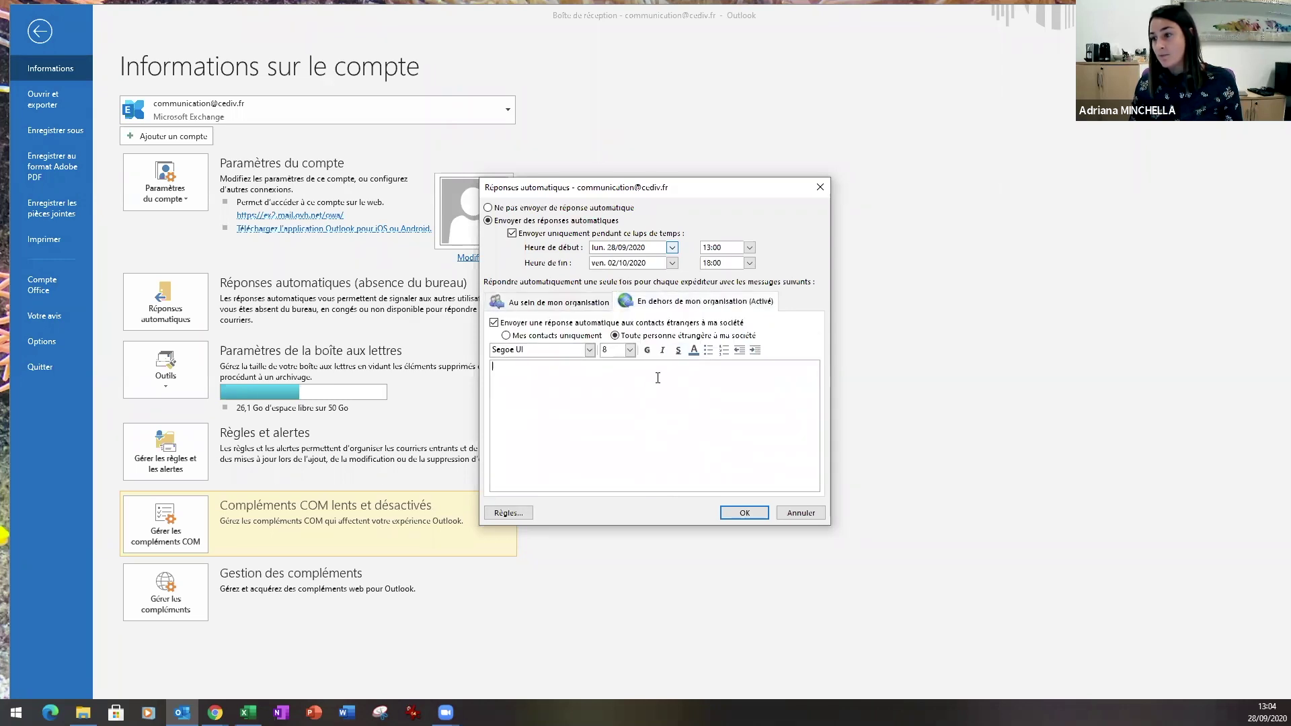
{"action": "left_click", "coordinate": [553, 393]}
{"action": "type", "text": "Bonjour,"}
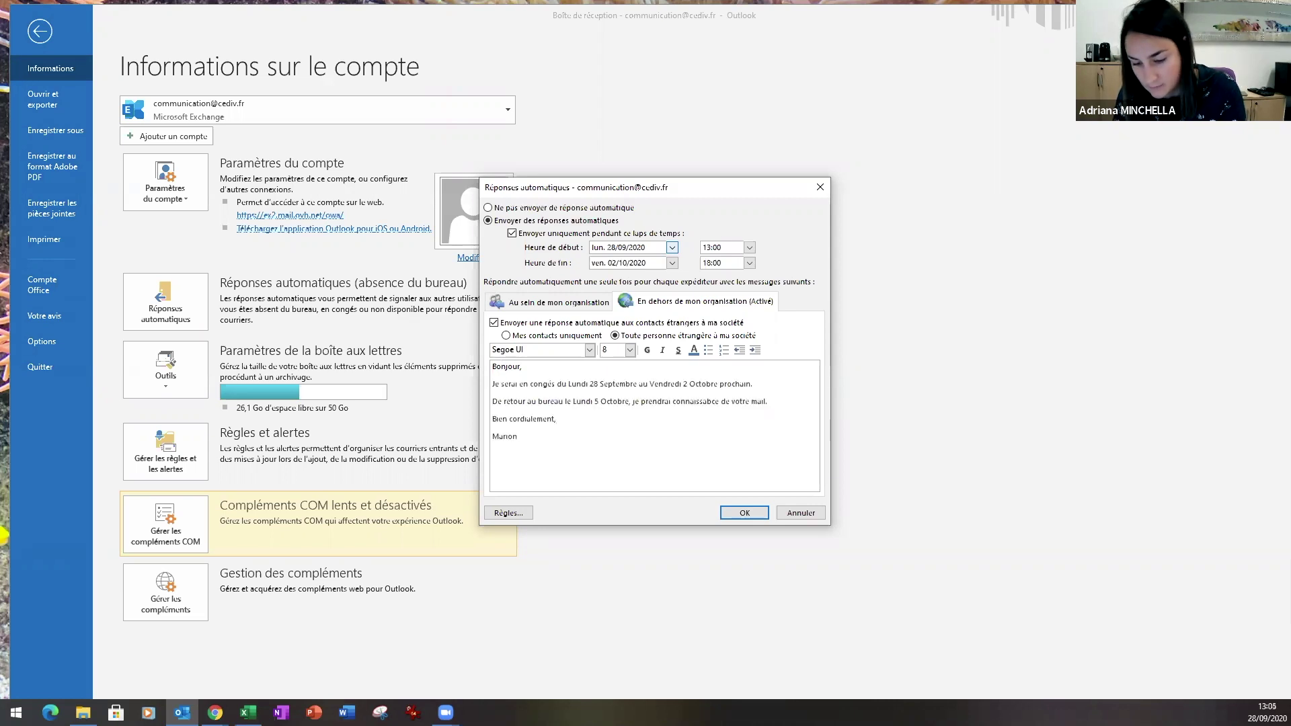
{"action": "type", "text": "TRINO"}
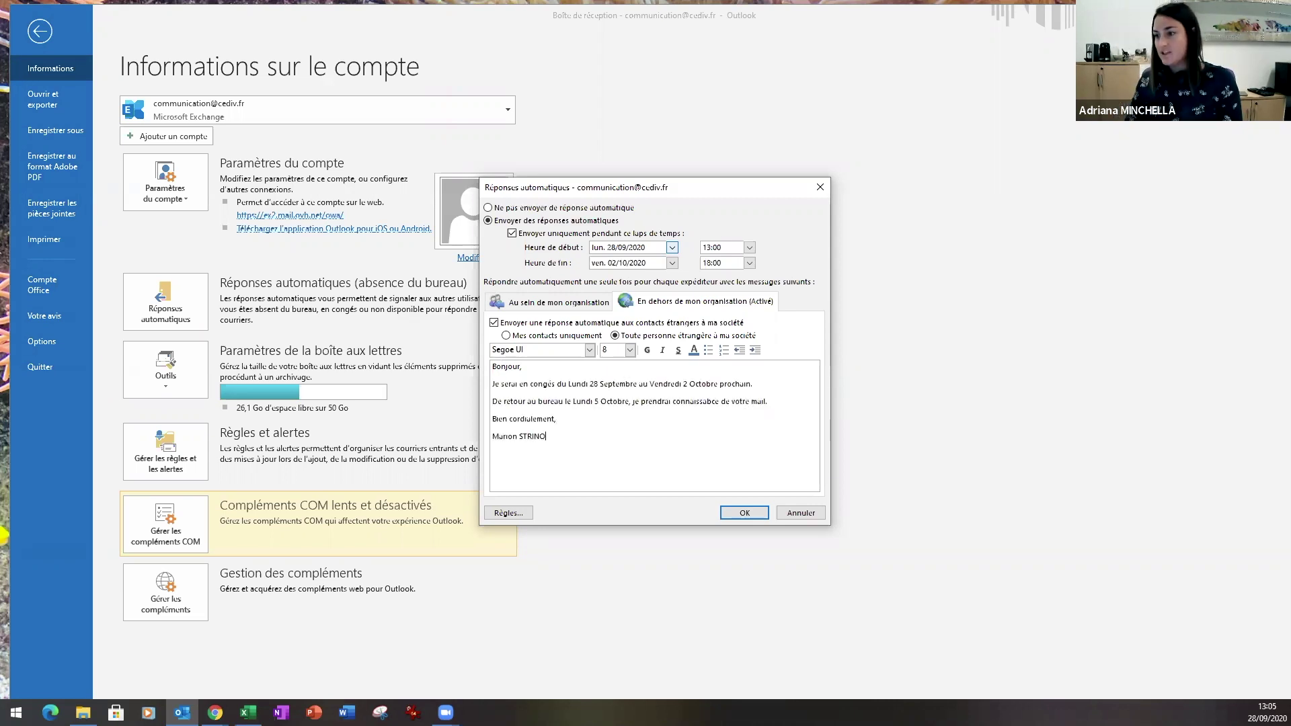
{"action": "left_click", "coordinate": [563, 445]}
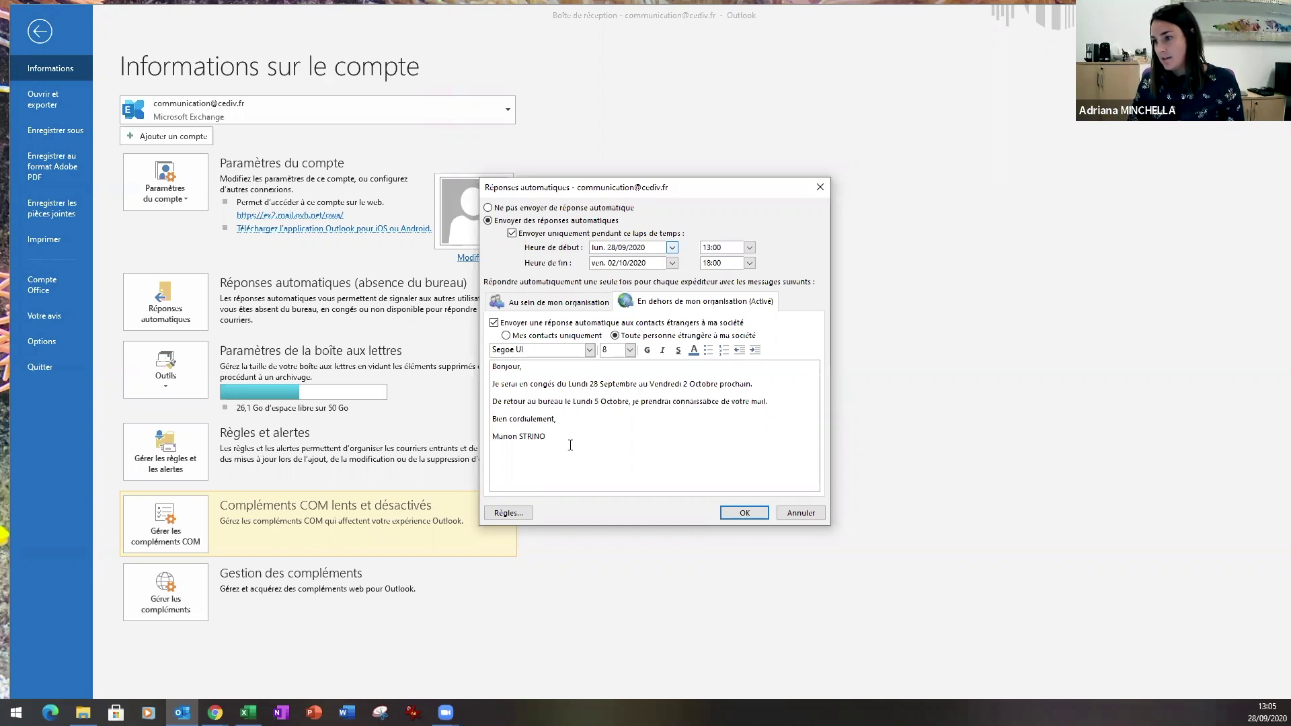
{"action": "left_click", "coordinate": [744, 513]}
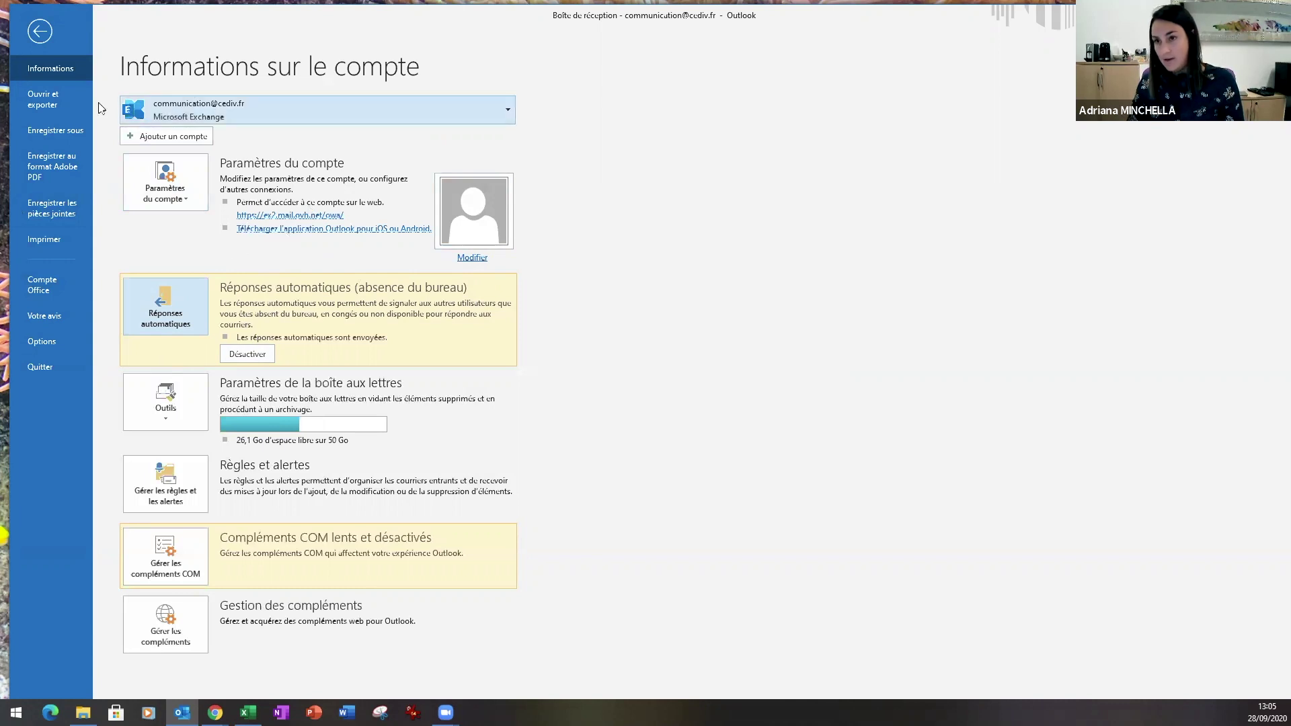
{"action": "left_click", "coordinate": [40, 31]}
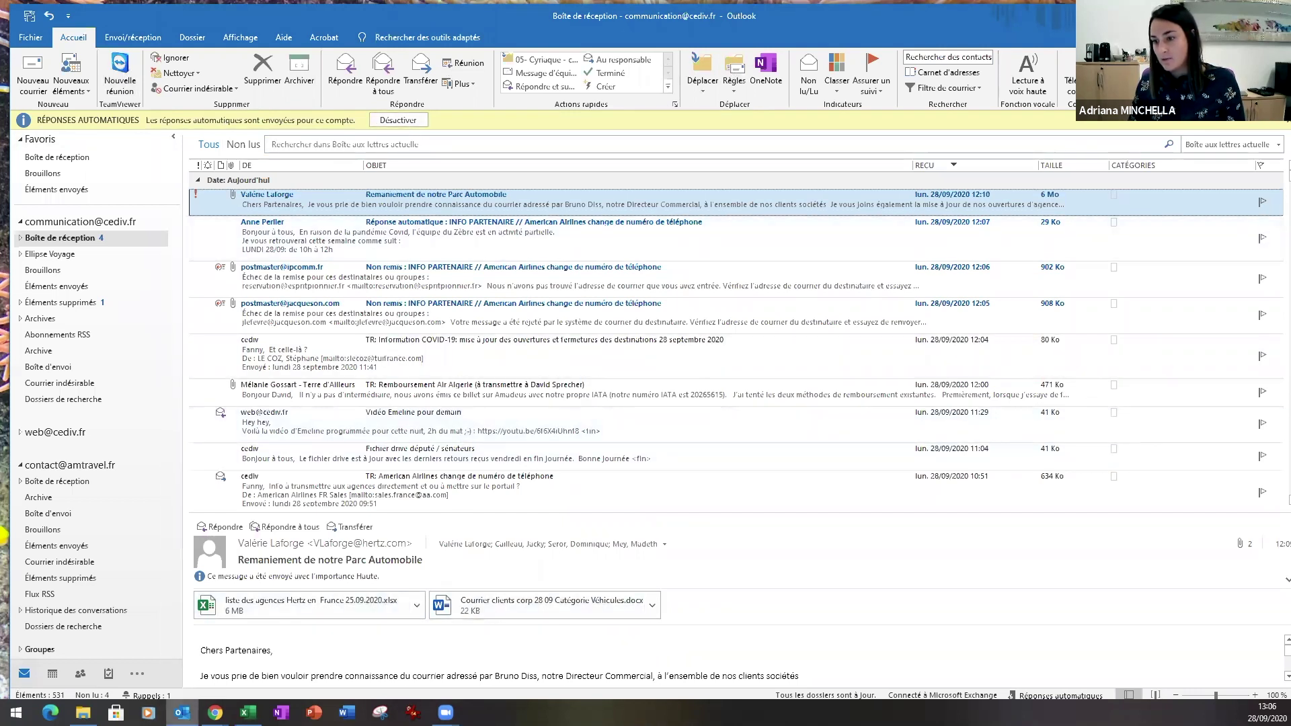
- Switch to the Gmail inbox in Chrome and send a message with the subject "TEST" to the mailbox that has automatic replies enabled
{"action": "mouse_move", "coordinate": [215, 712]}
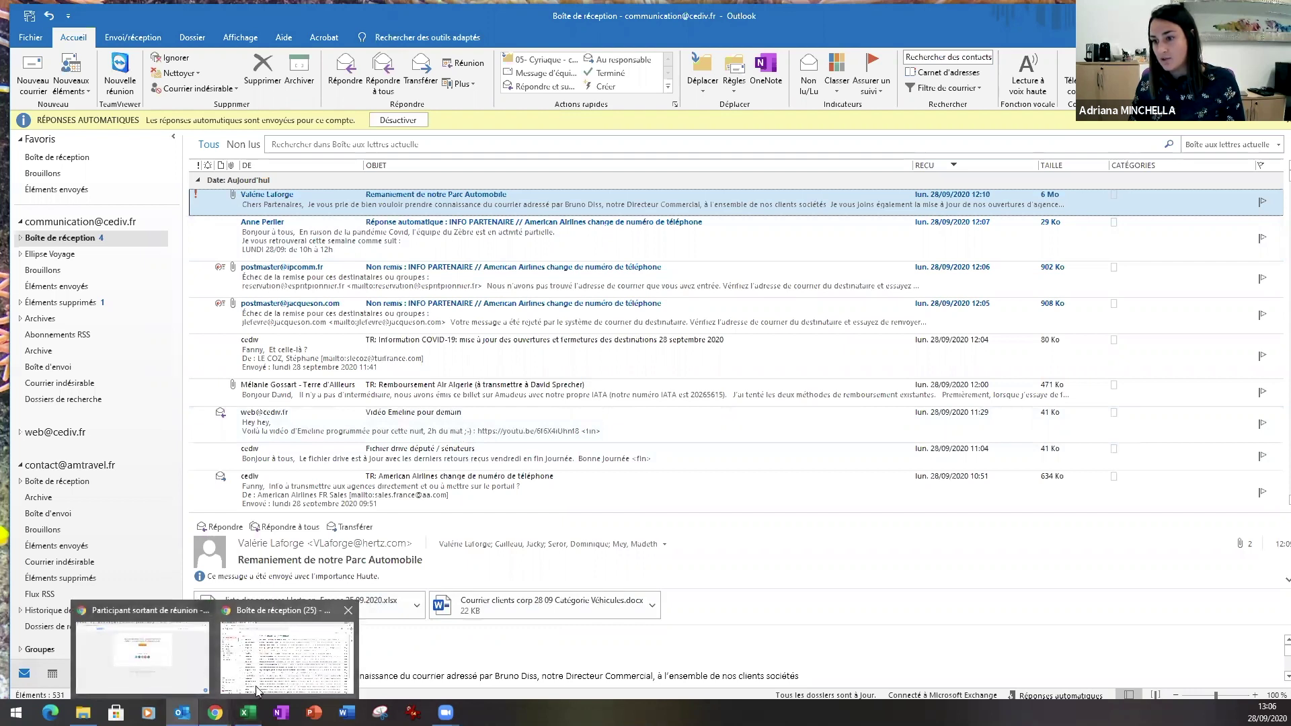
{"action": "left_click", "coordinate": [253, 662]}
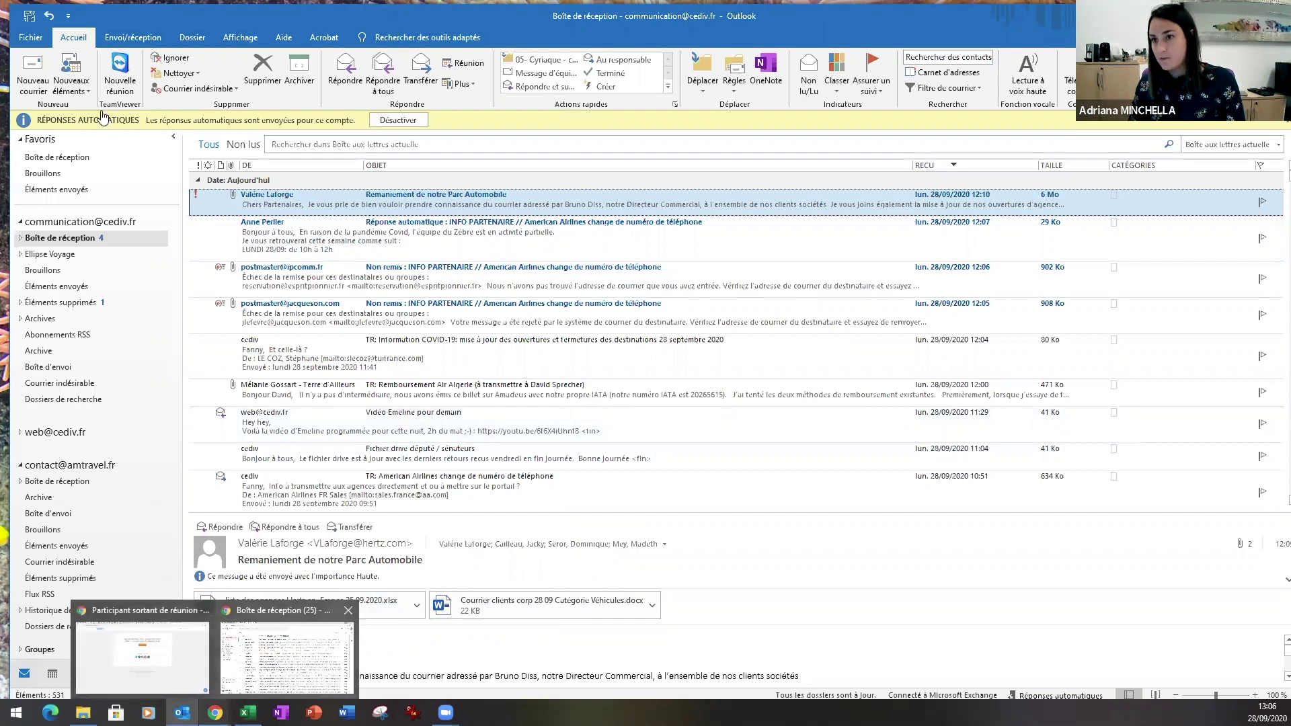
{"action": "left_click", "coordinate": [101, 120]}
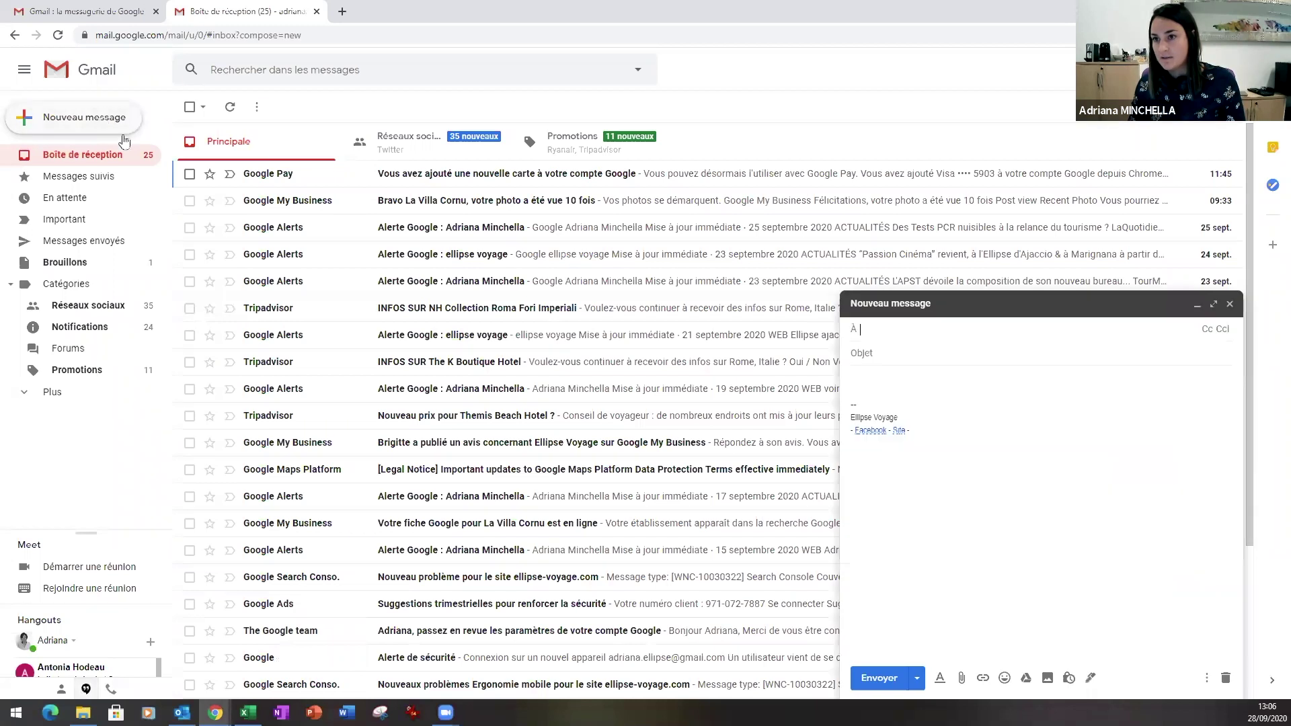
{"action": "type", "text": "COM"}
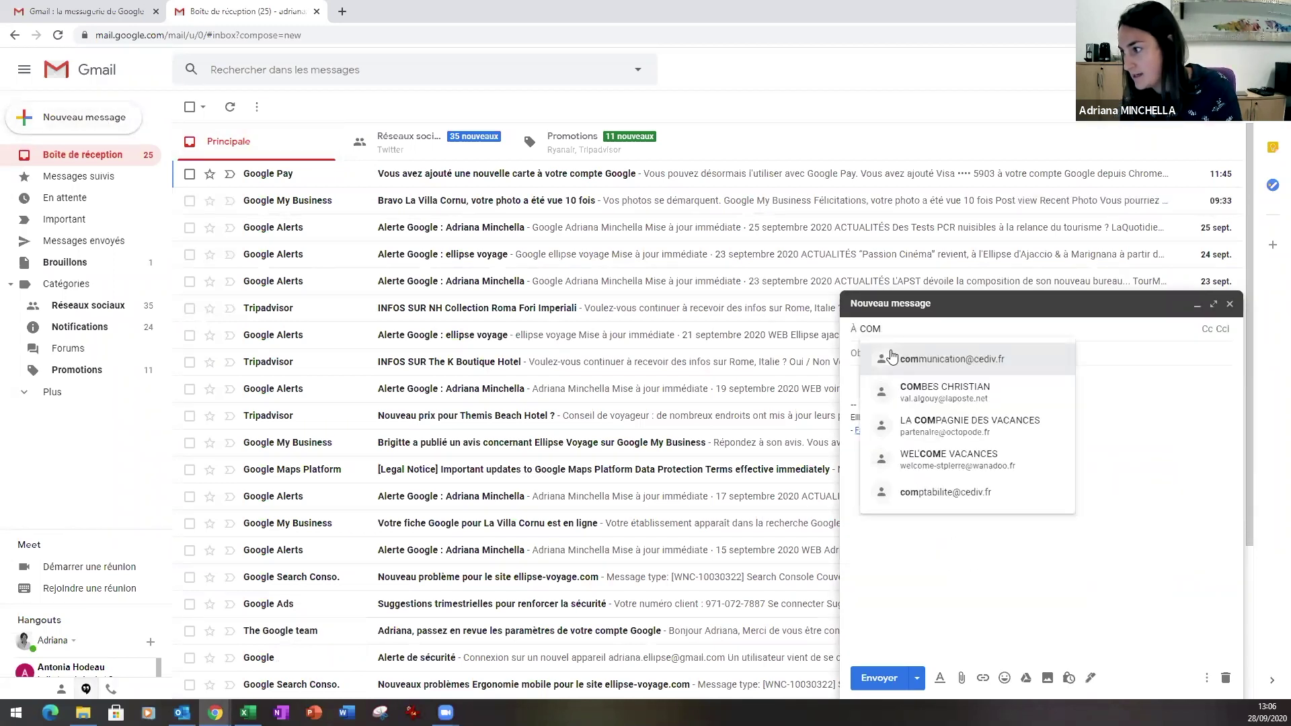
{"action": "left_click", "coordinate": [903, 359]}
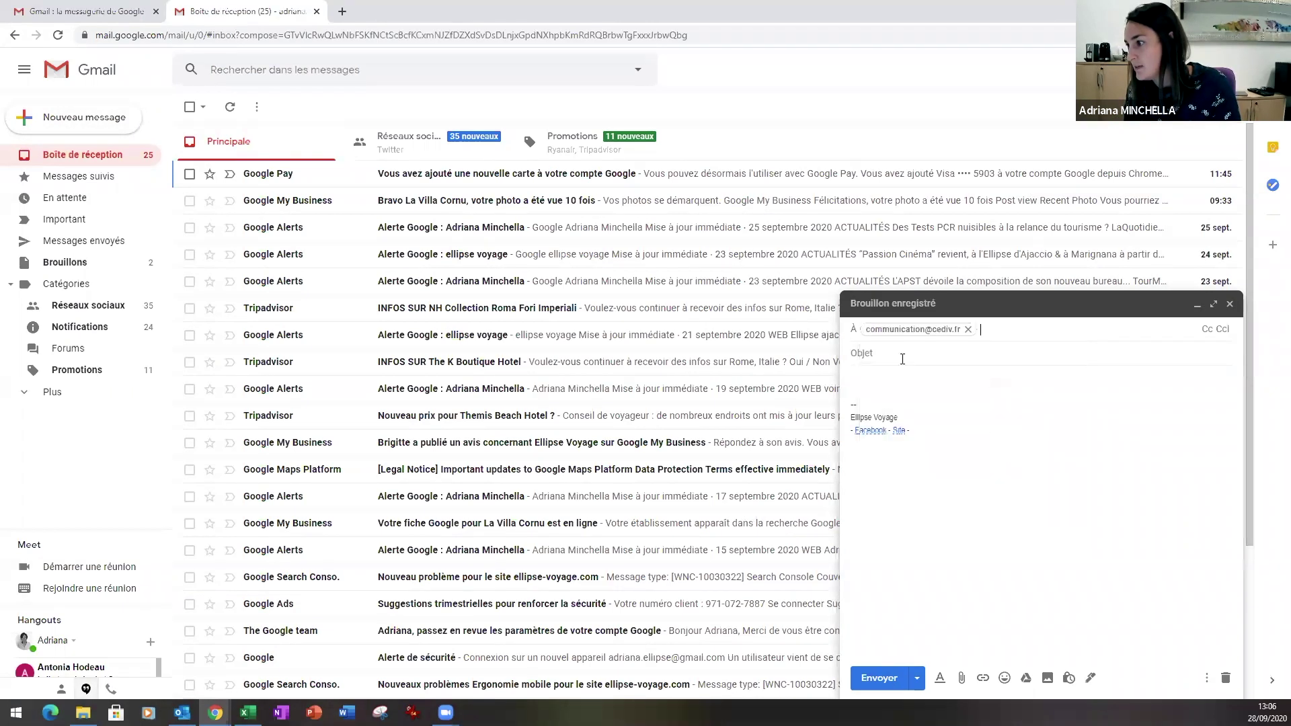
{"action": "type", "text": "test"}
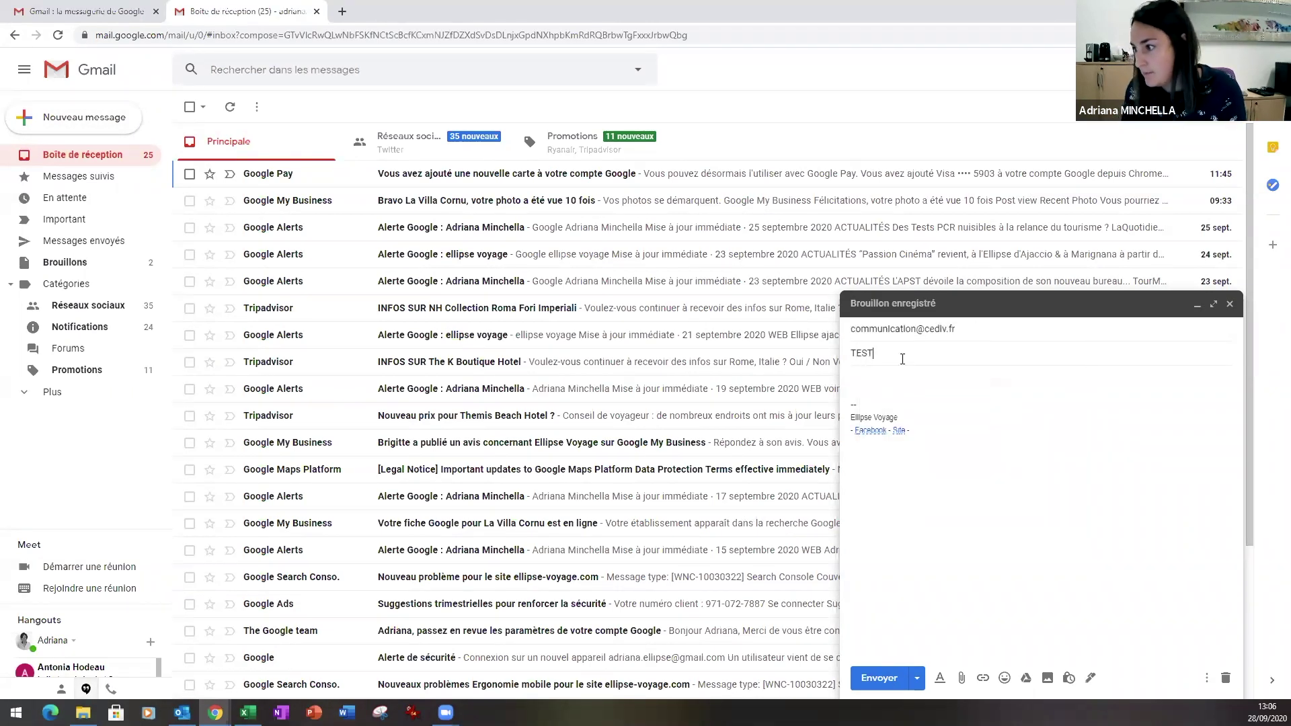
{"action": "key", "text": "ctrl+Return"}
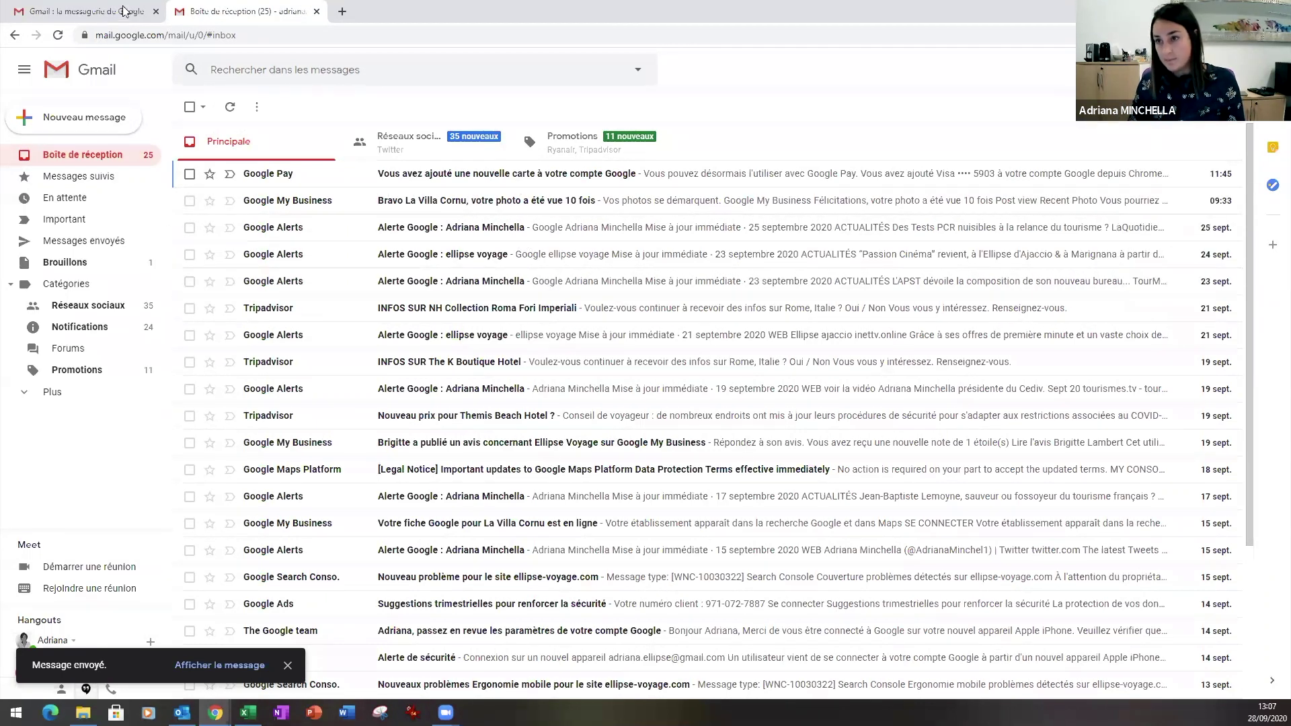
- Open the automatic reply received in the Gmail inbox to check its message text
{"action": "left_click", "coordinate": [437, 175]}
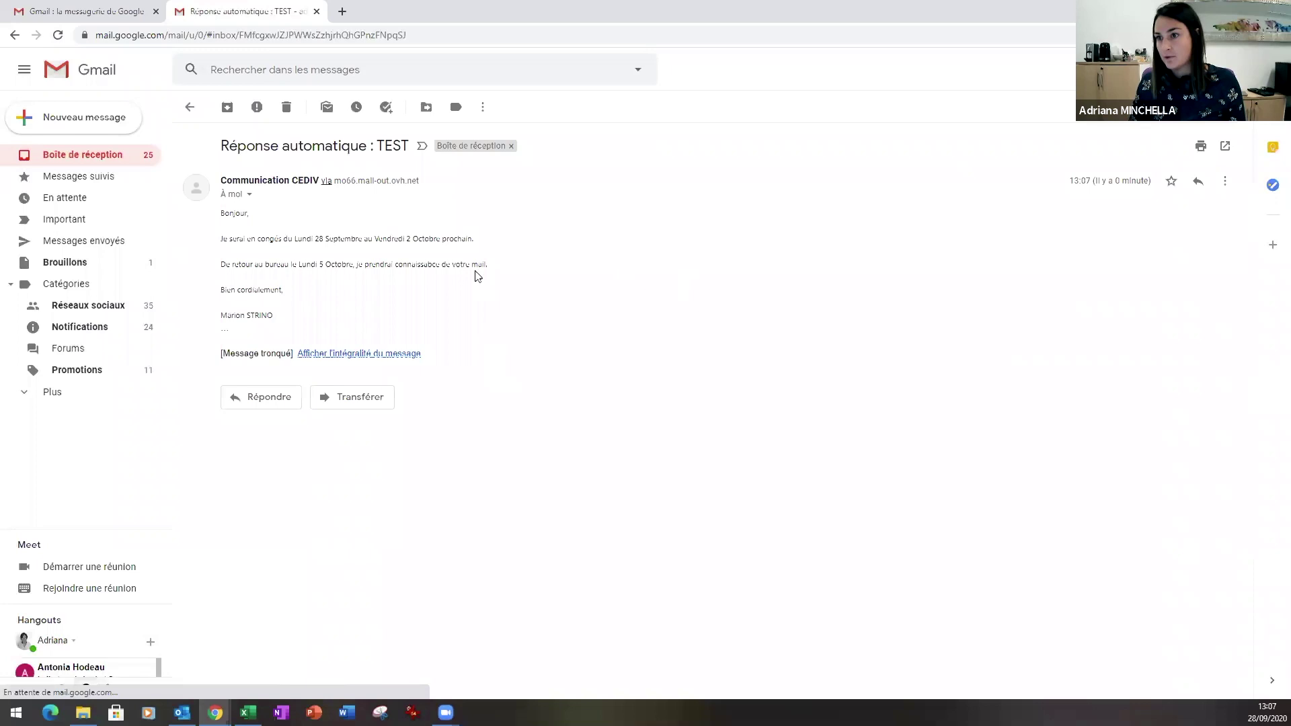